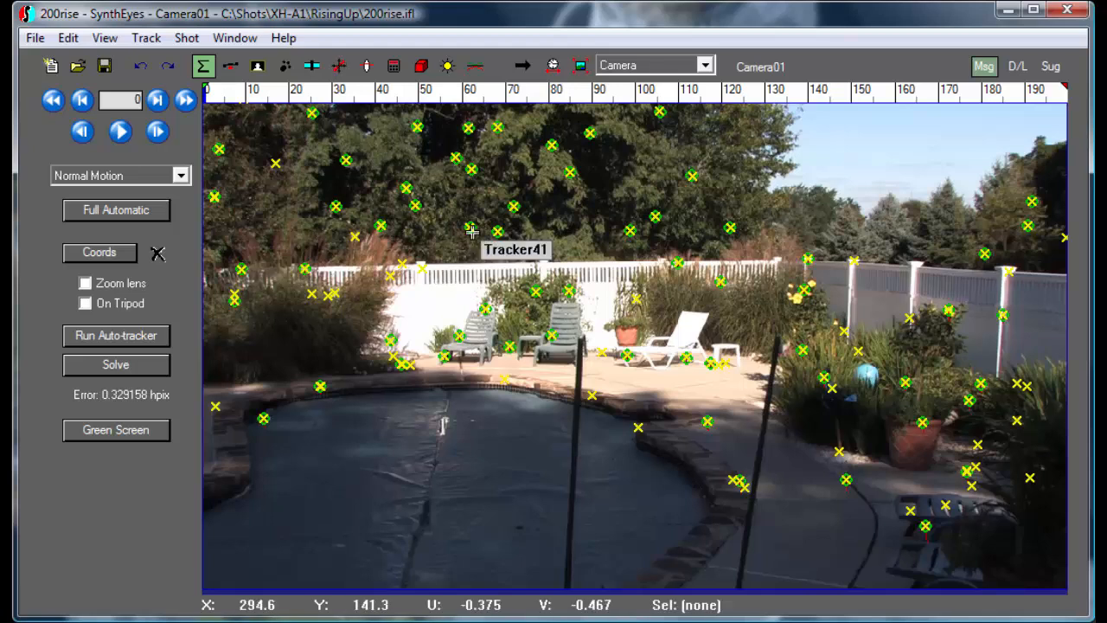
Select Tracker41 in the trees and scrub back and forth through the early frames to examine how closely it follows its feature.
{"action": "scroll", "coordinate": [472, 231], "scroll_direction": "up", "scroll_amount": 5}
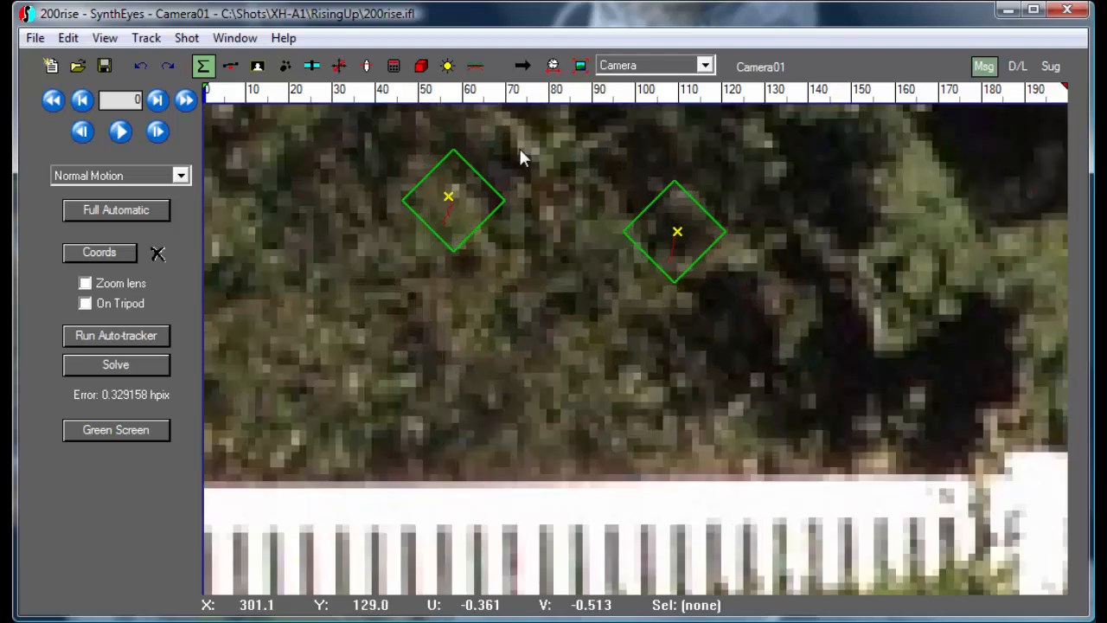
{"action": "middle_click_drag", "start_coordinate": [520, 150], "coordinate": [635, 245]}
{"action": "scroll", "coordinate": [622, 291], "scroll_direction": "up", "scroll_amount": 3}
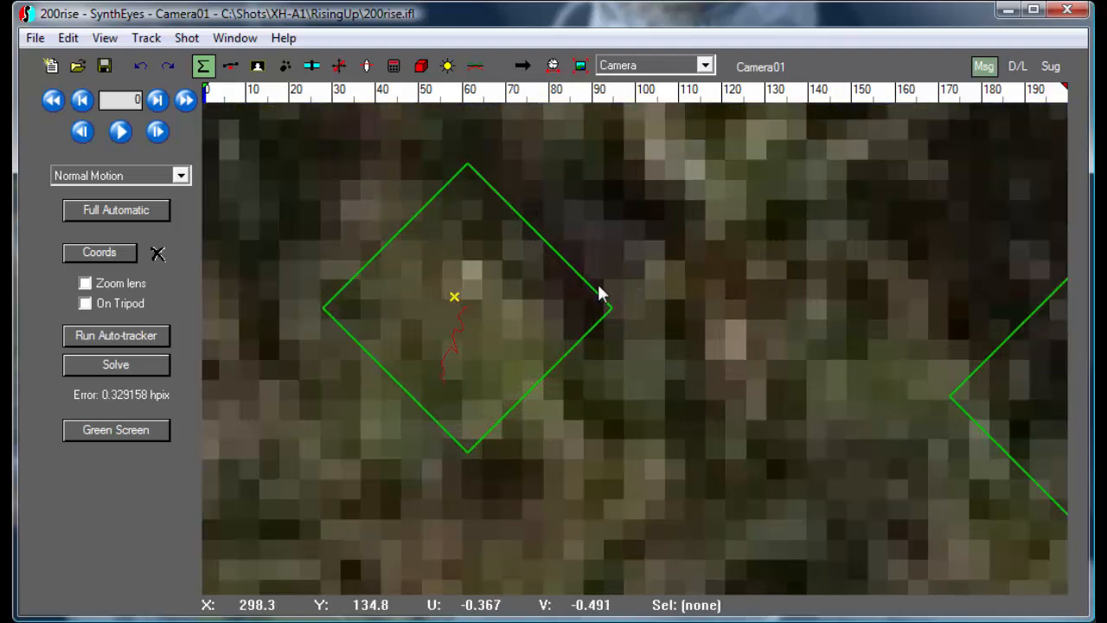
{"action": "left_click", "coordinate": [581, 280]}
{"action": "middle_click_drag", "start_coordinate": [536, 270], "coordinate": [612, 277]}
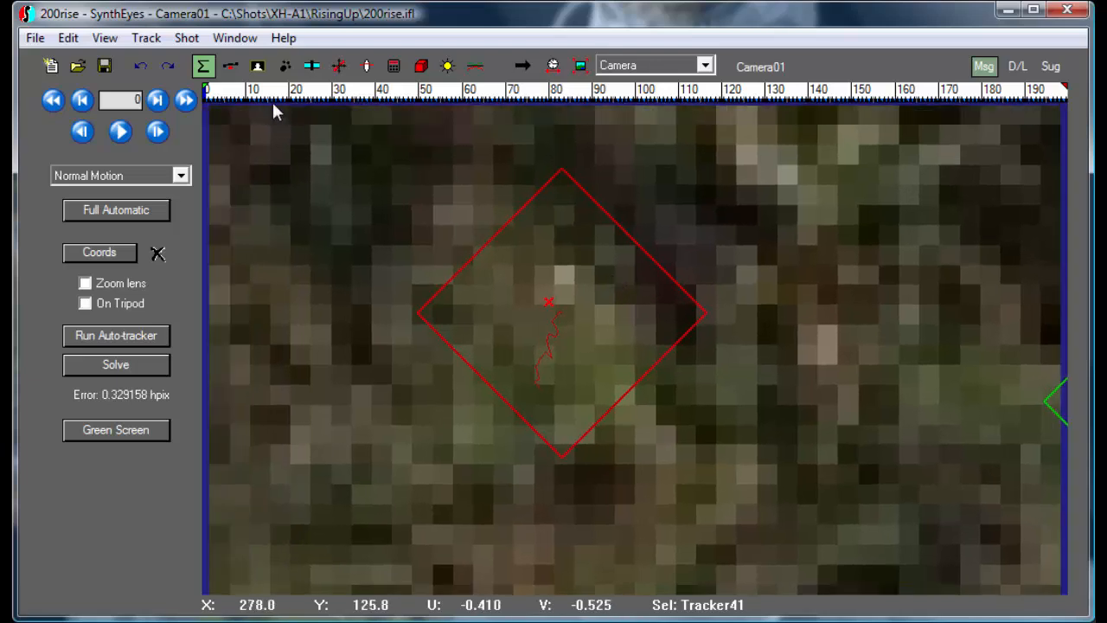
{"action": "mouse_move", "coordinate": [243, 93]}
{"action": "left_mouse_down"}
{"action": "mouse_move", "coordinate": [210, 91]}
{"action": "mouse_move", "coordinate": [377, 91]}
{"action": "mouse_move", "coordinate": [243, 91]}
{"action": "left_mouse_up"}
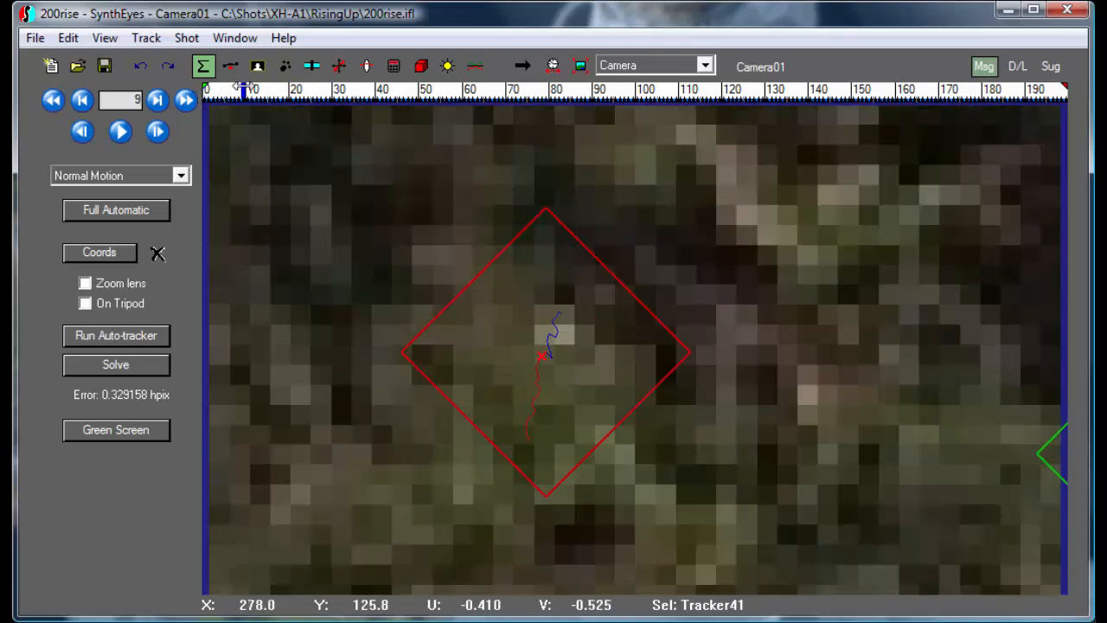
{"action": "middle_click_drag", "start_coordinate": [244, 111], "coordinate": [341, 110]}
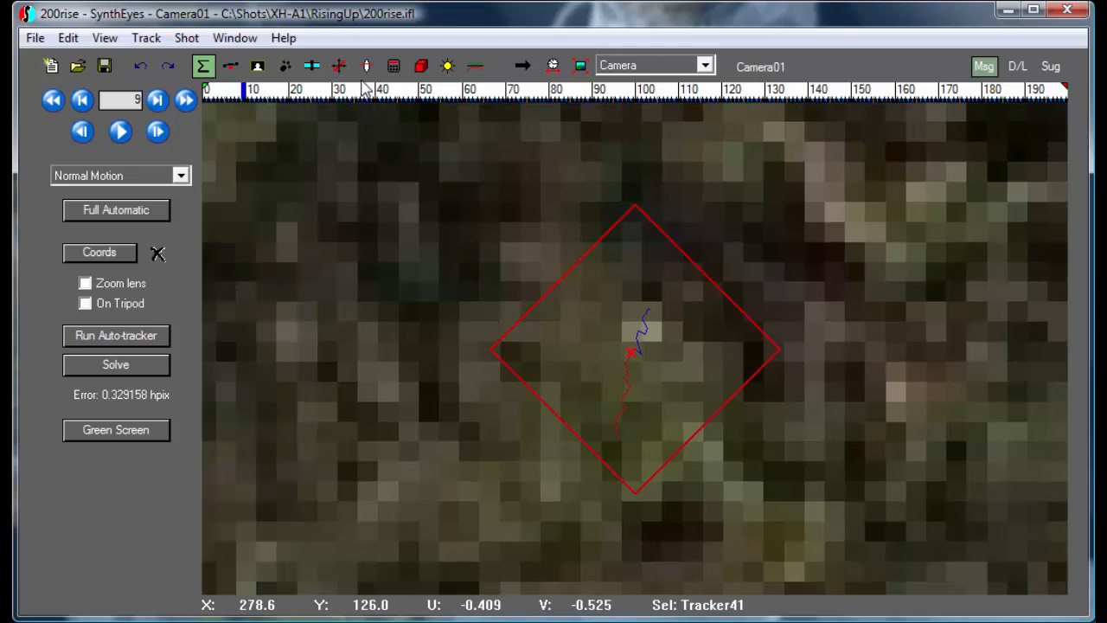
{"action": "left_click_drag", "start_coordinate": [350, 88], "coordinate": [275, 83]}
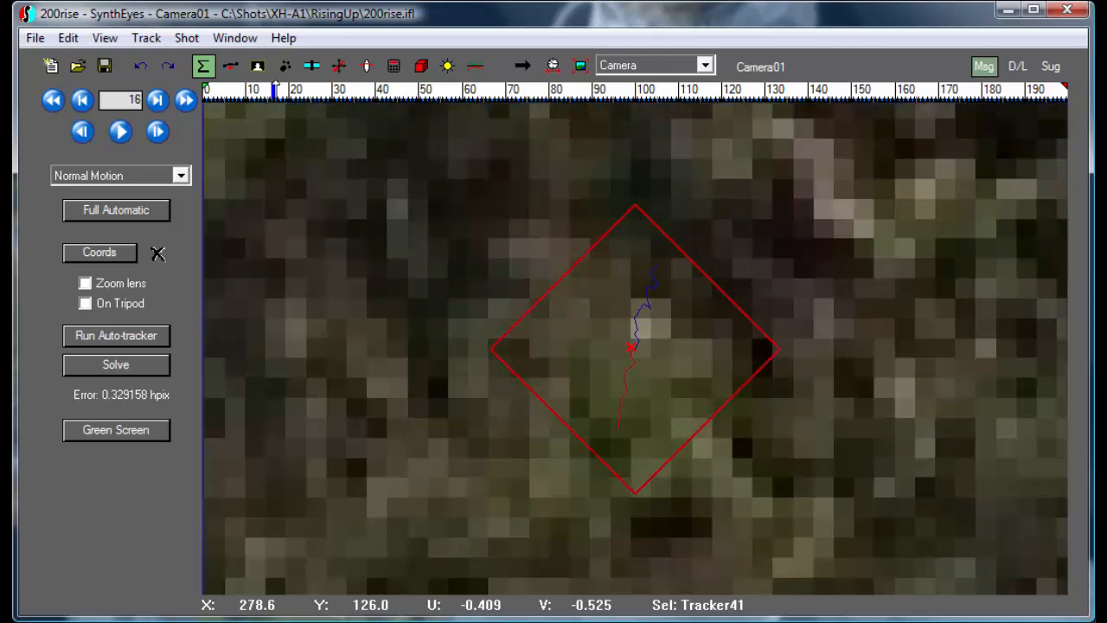
{"action": "scroll", "coordinate": [601, 212], "scroll_direction": "up", "scroll_amount": 1}
{"action": "mouse_move", "coordinate": [363, 103]}
{"action": "left_mouse_down"}
{"action": "mouse_move", "coordinate": [292, 89]}
{"action": "mouse_move", "coordinate": [383, 88]}
{"action": "mouse_move", "coordinate": [230, 88]}
{"action": "mouse_move", "coordinate": [289, 90]}
{"action": "mouse_move", "coordinate": [265, 90]}
{"action": "left_mouse_up"}
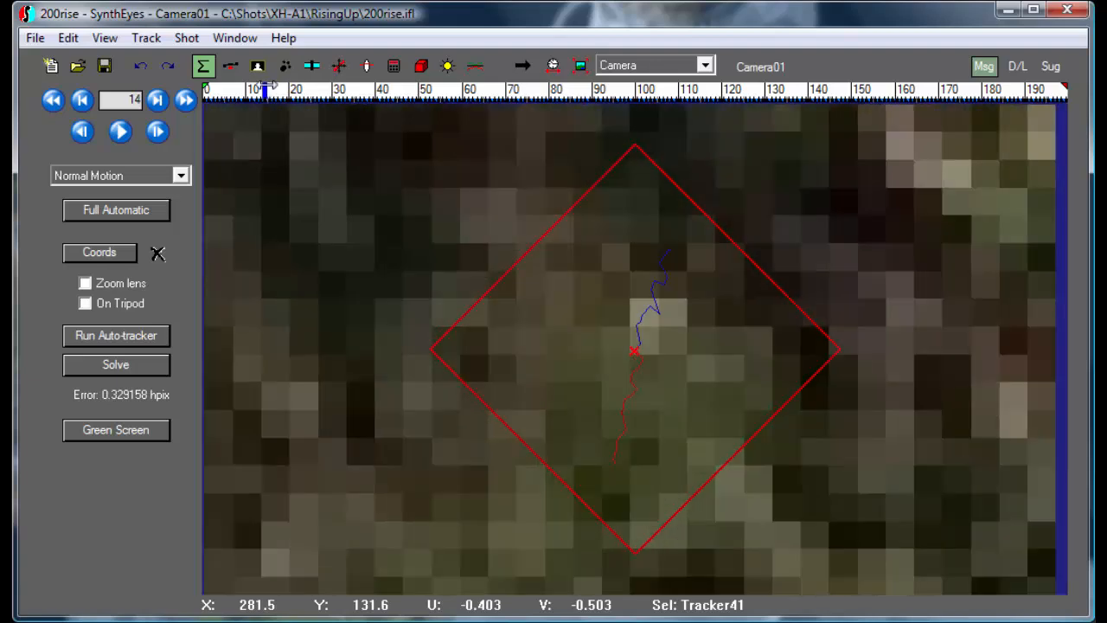
Create a supervised tracker at Tracker41's position on frame 0 and track it through the shot to frame 199.
{"action": "left_click_drag", "start_coordinate": [272, 91], "coordinate": [193, 95]}
{"action": "left_click", "coordinate": [285, 65]}
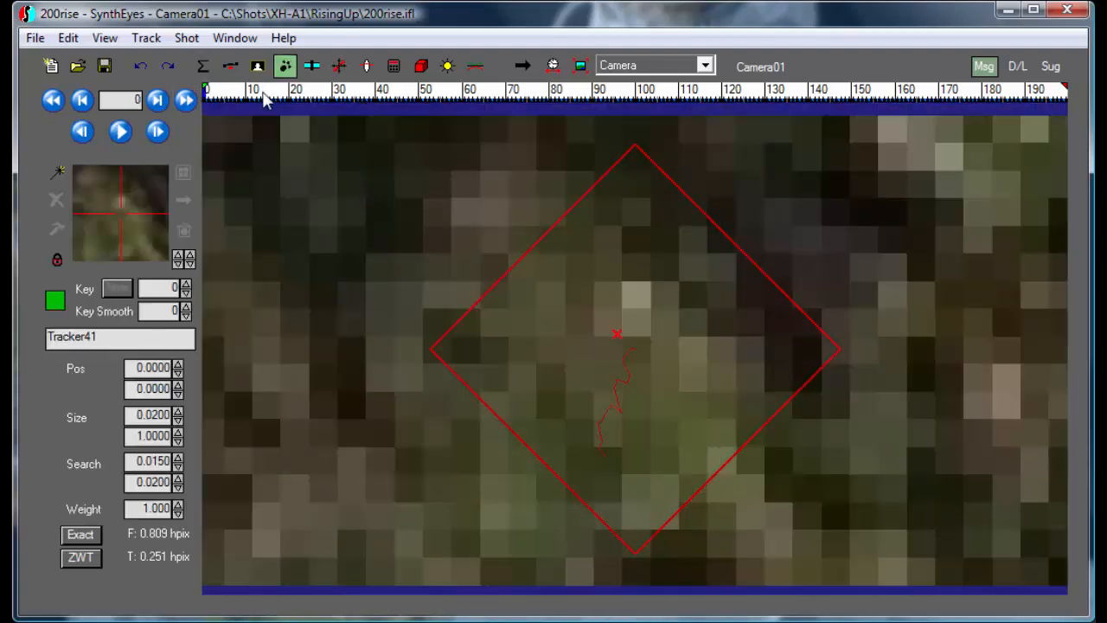
{"action": "left_click", "coordinate": [57, 173]}
{"action": "left_click_drag", "start_coordinate": [741, 340], "coordinate": [642, 341]}
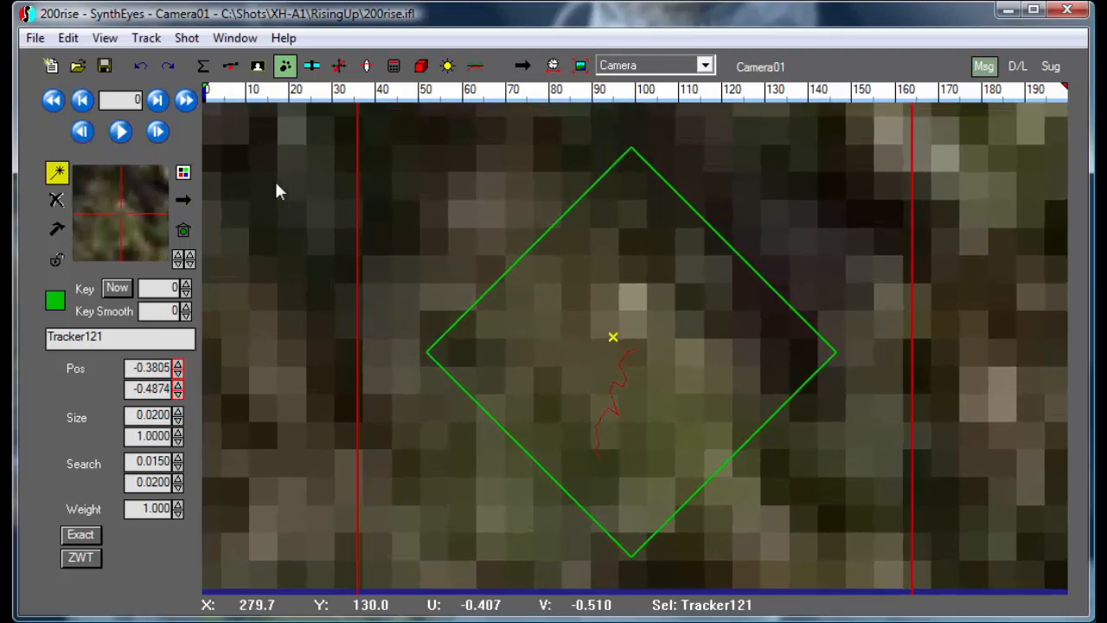
{"action": "left_click", "coordinate": [121, 132]}
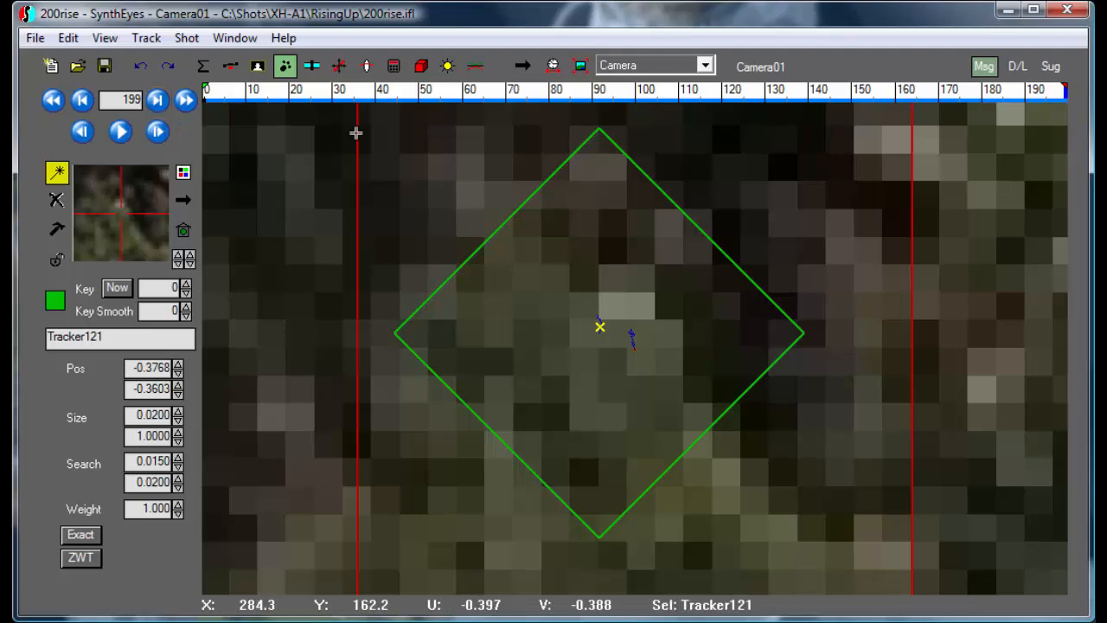
Scrub through the first frames of the shot to compare the supervised tracker's path with Tracker41's path.
{"action": "left_click_drag", "start_coordinate": [346, 94], "coordinate": [202, 90]}
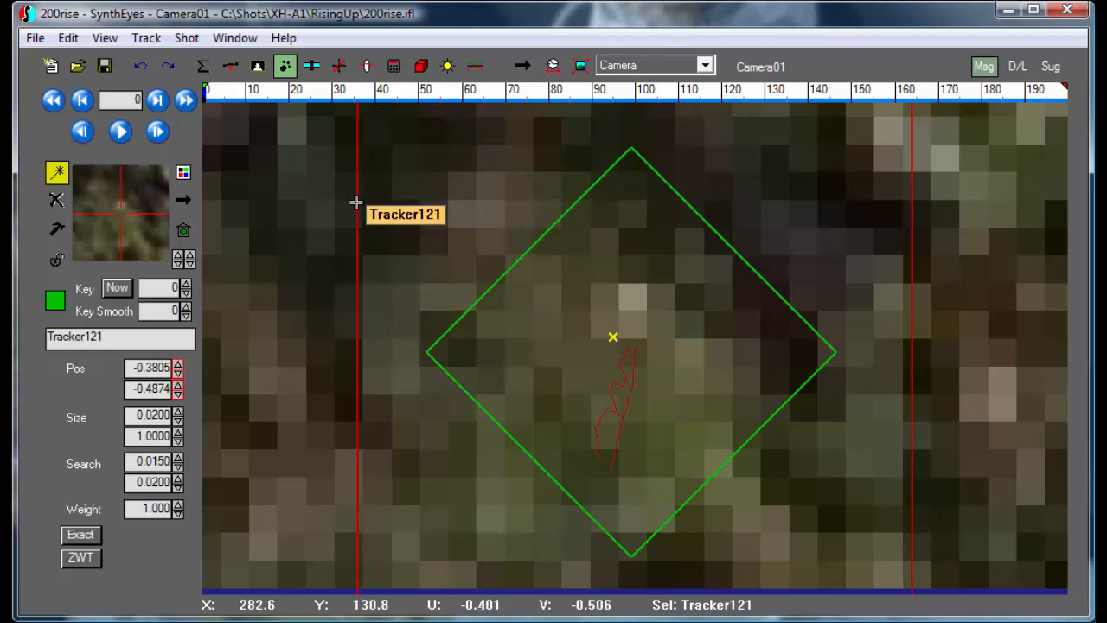
{"action": "left_click", "coordinate": [300, 94]}
{"action": "left_click_drag", "start_coordinate": [295, 95], "coordinate": [341, 97]}
{"action": "scroll", "coordinate": [471, 162], "scroll_direction": "down", "scroll_amount": 1}
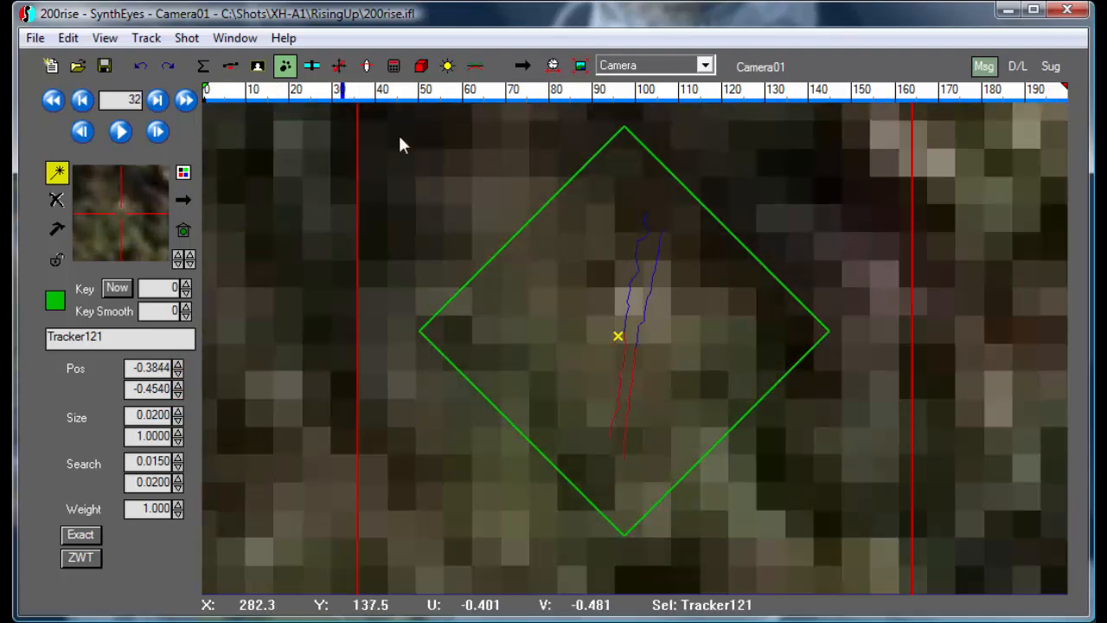
{"action": "left_click_drag", "start_coordinate": [300, 97], "coordinate": [244, 93]}
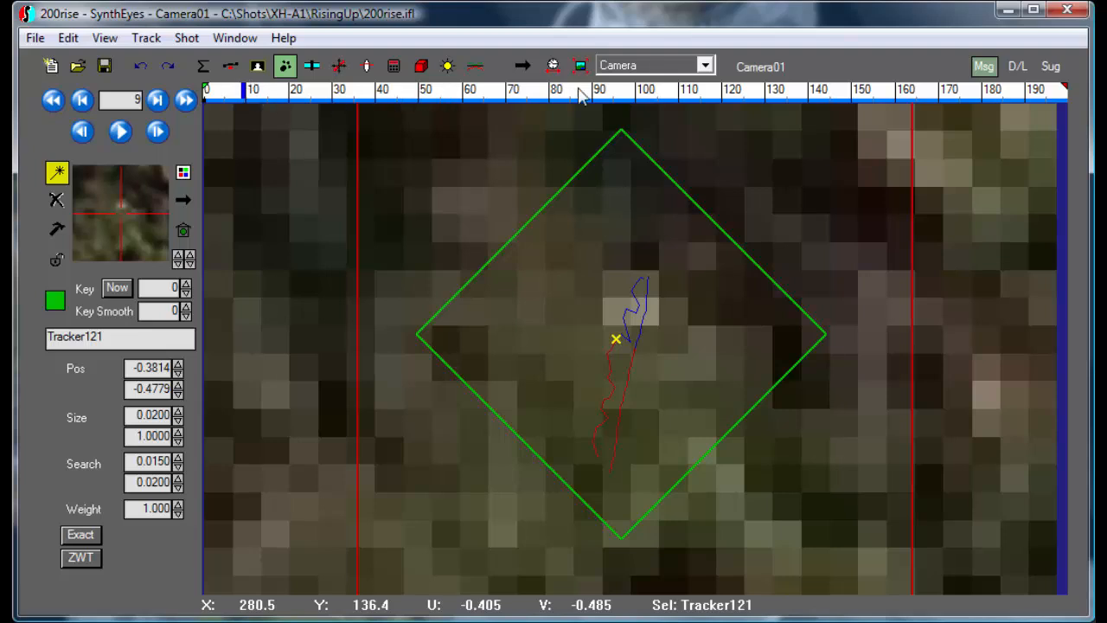
Compare the curves of Tracker41 and the supervised Tracker121 in the Tracker Graph view by alternating the selection between them.
{"action": "left_click", "coordinate": [532, 224]}
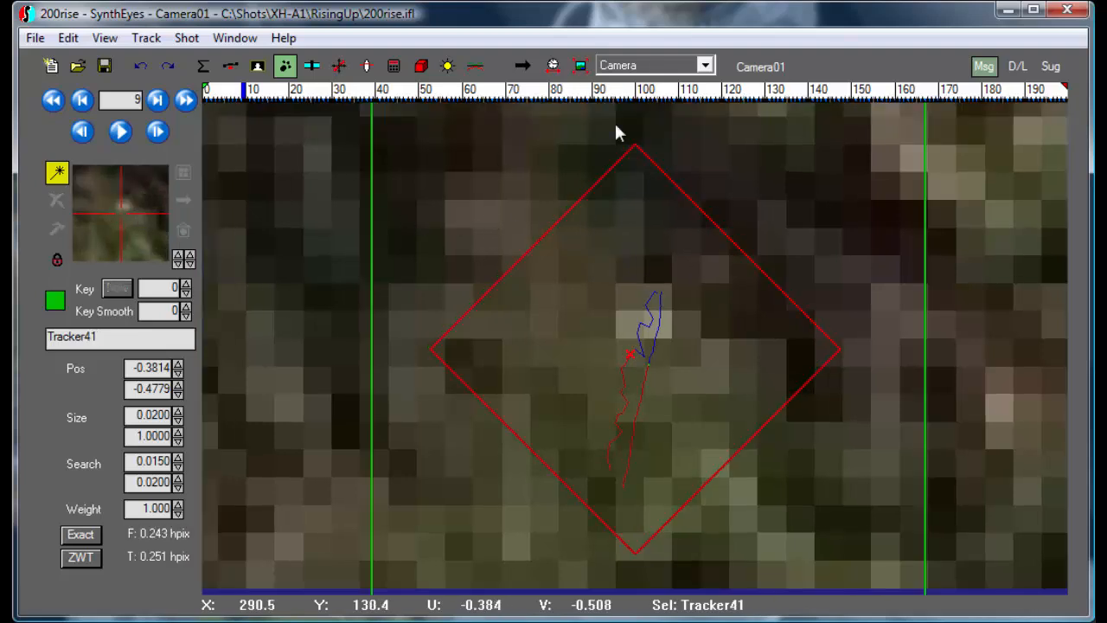
{"action": "left_click", "coordinate": [635, 69]}
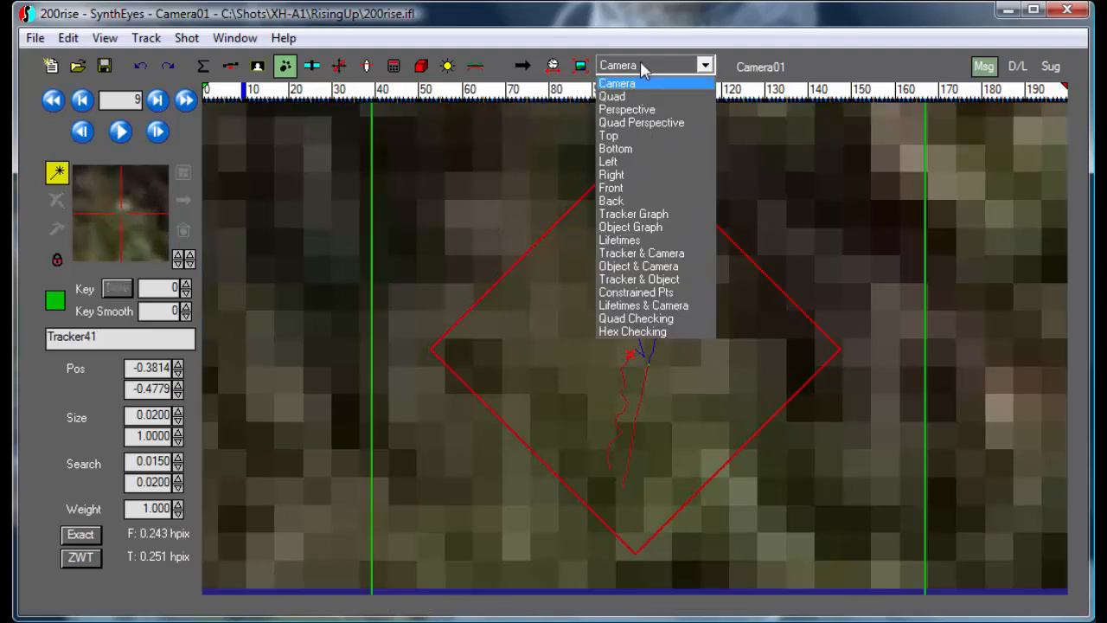
{"action": "left_click", "coordinate": [639, 215]}
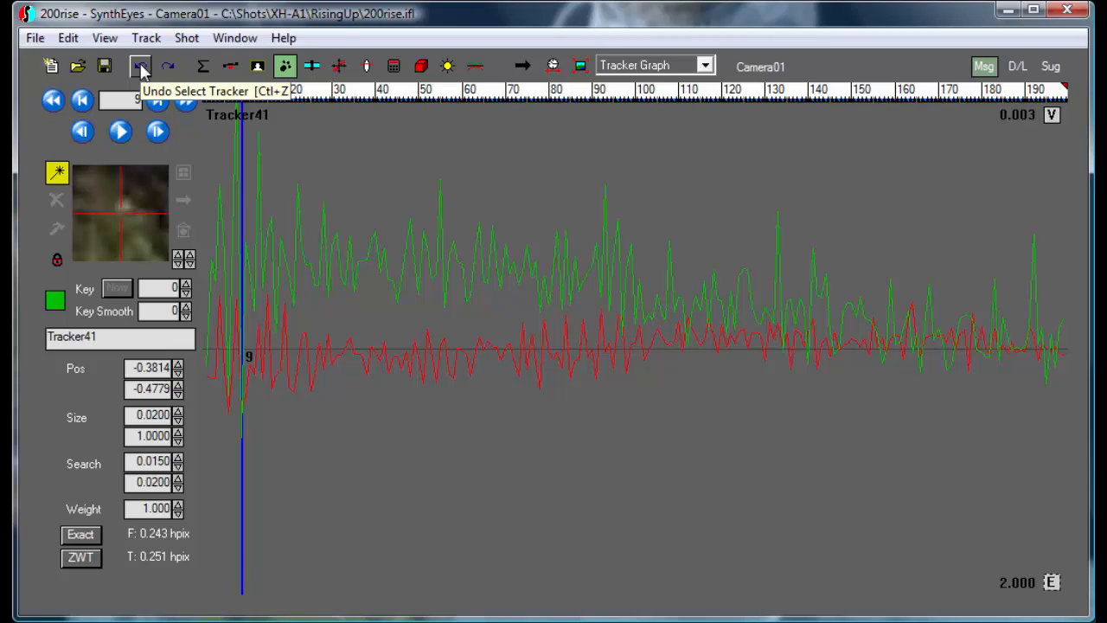
{"action": "left_click", "coordinate": [141, 68]}
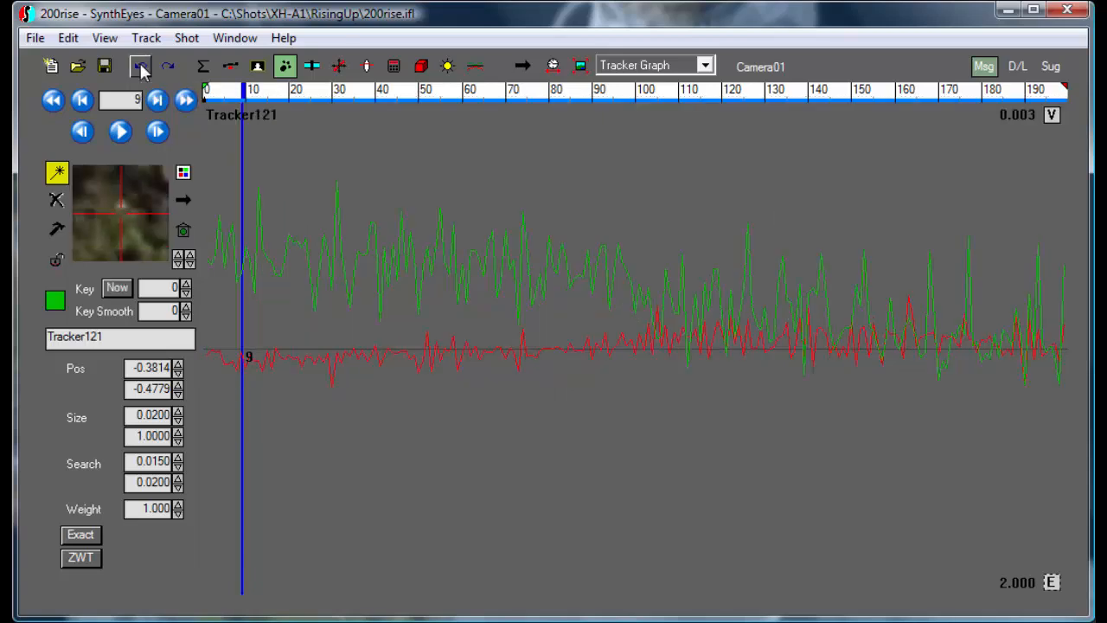
{"action": "left_click", "coordinate": [167, 67]}
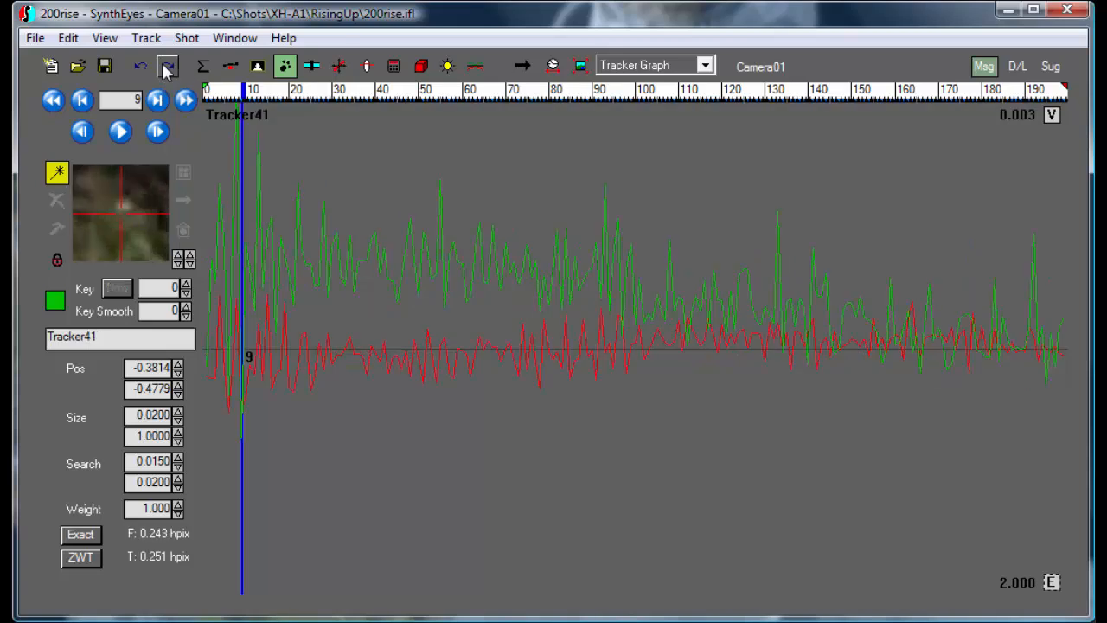
{"action": "left_click", "coordinate": [141, 69]}
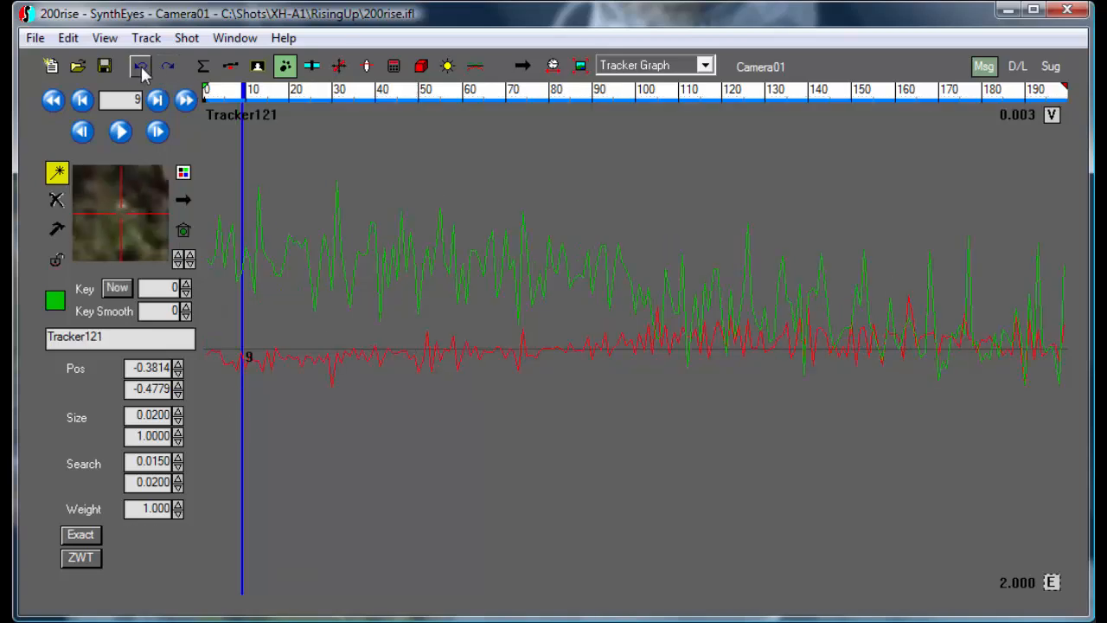
{"action": "left_click", "coordinate": [165, 67]}
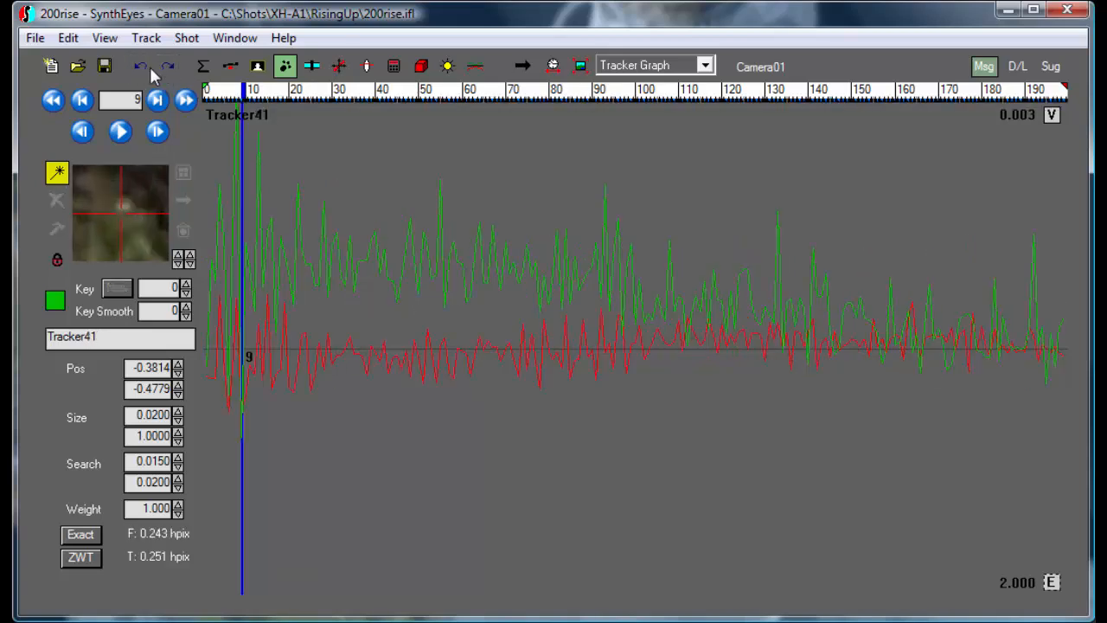
{"action": "left_click", "coordinate": [142, 68]}
{"action": "left_click", "coordinate": [163, 68]}
{"action": "left_click", "coordinate": [143, 68]}
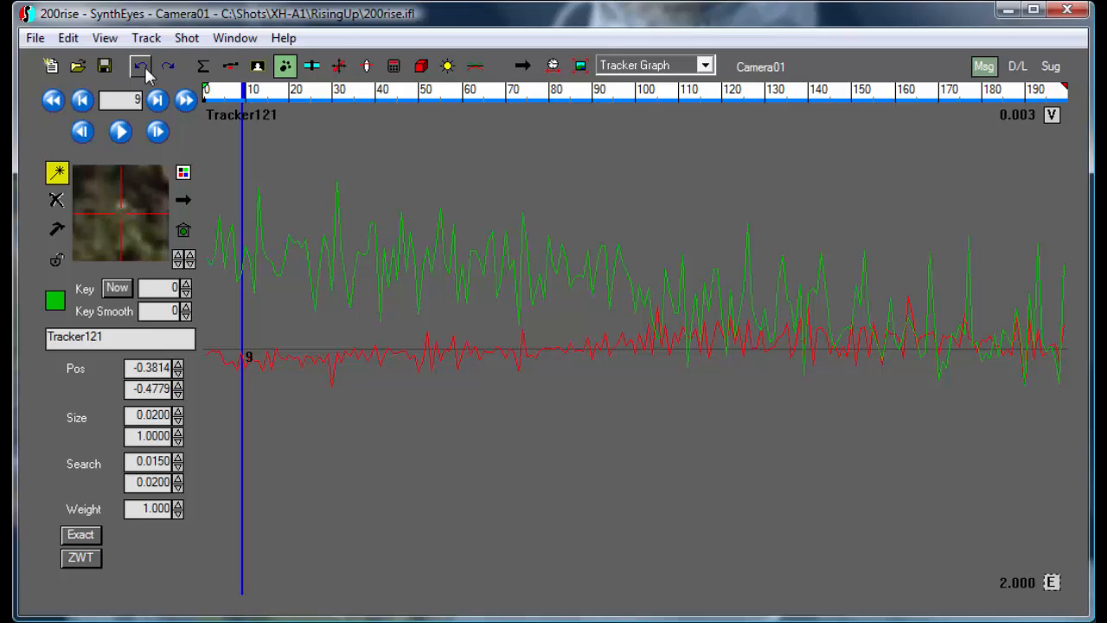
{"action": "left_click", "coordinate": [166, 67]}
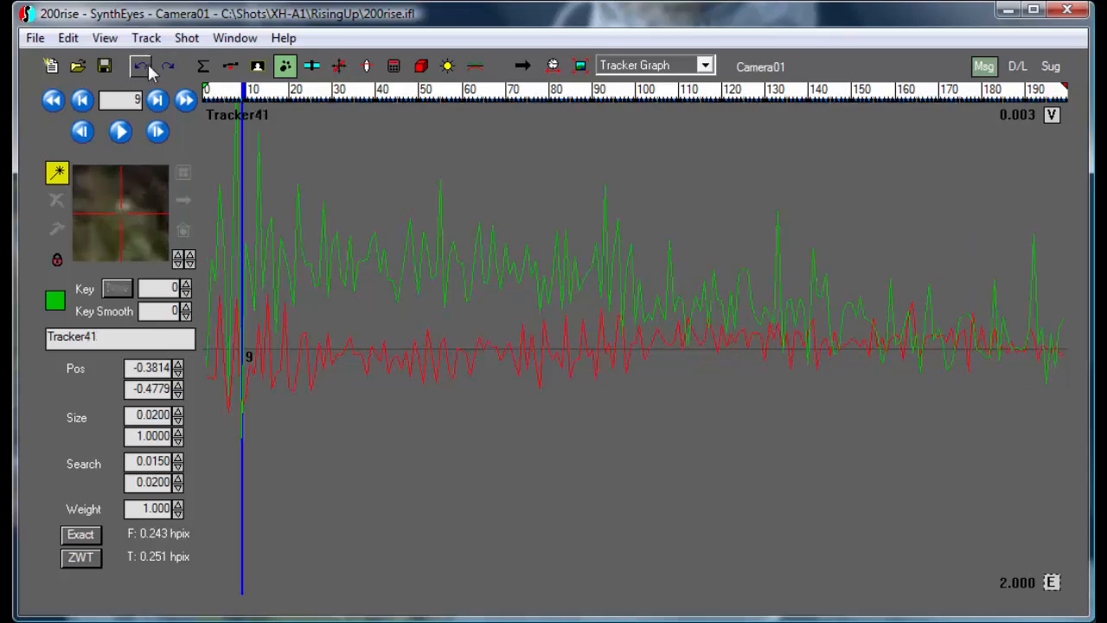
{"action": "left_click", "coordinate": [139, 68]}
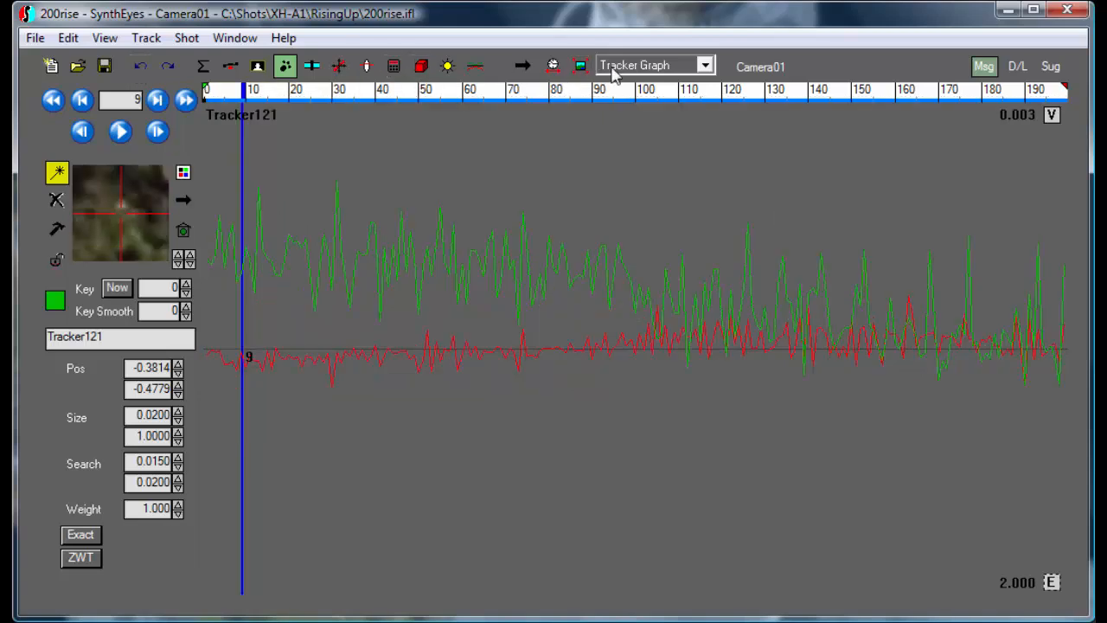
Run Fine-Tune Auto-Trackers on Tracker41 from the Camera view with key spacing 12, size 0.02, aspect 1, U search 0.015 and V search 0.02.
{"action": "left_click", "coordinate": [612, 69]}
{"action": "left_click", "coordinate": [617, 86]}
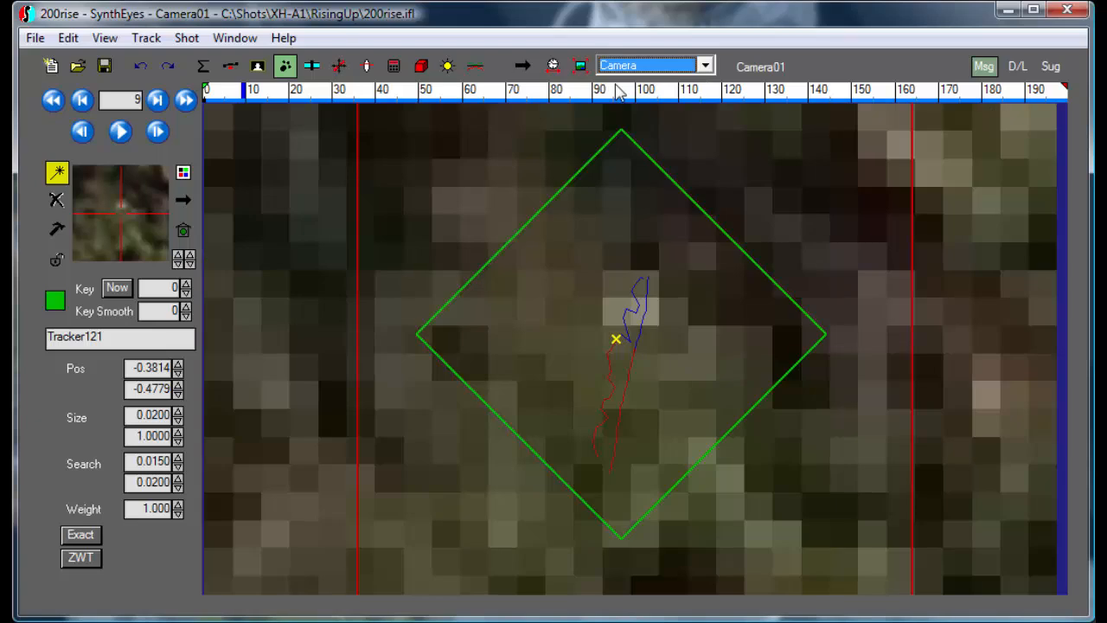
{"action": "scroll", "coordinate": [541, 235], "scroll_direction": "down", "scroll_amount": 5}
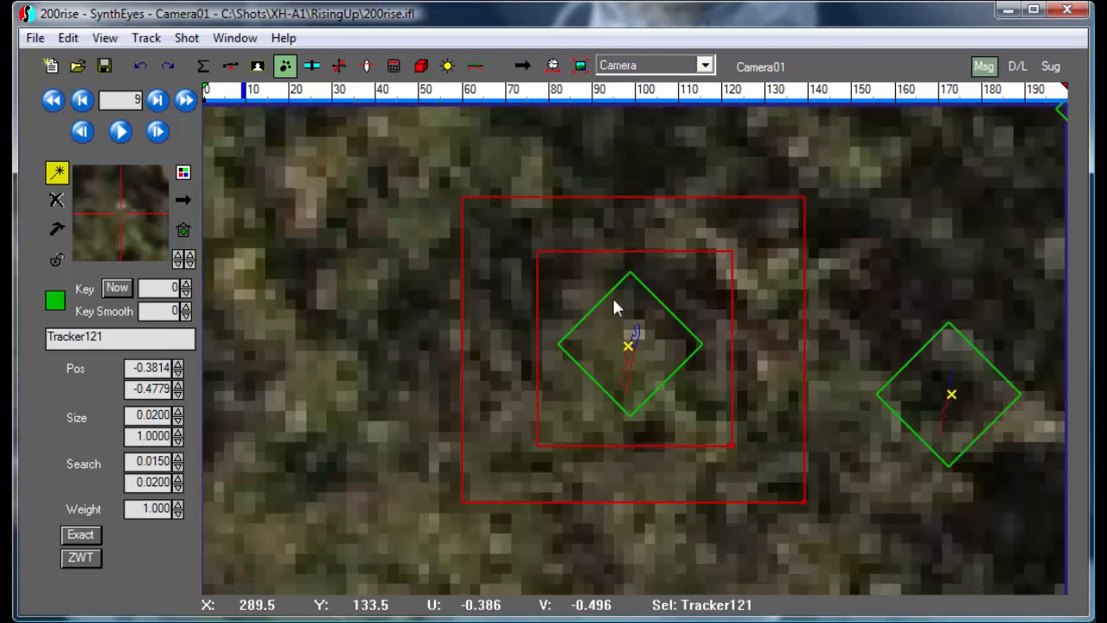
{"action": "left_click", "coordinate": [611, 304]}
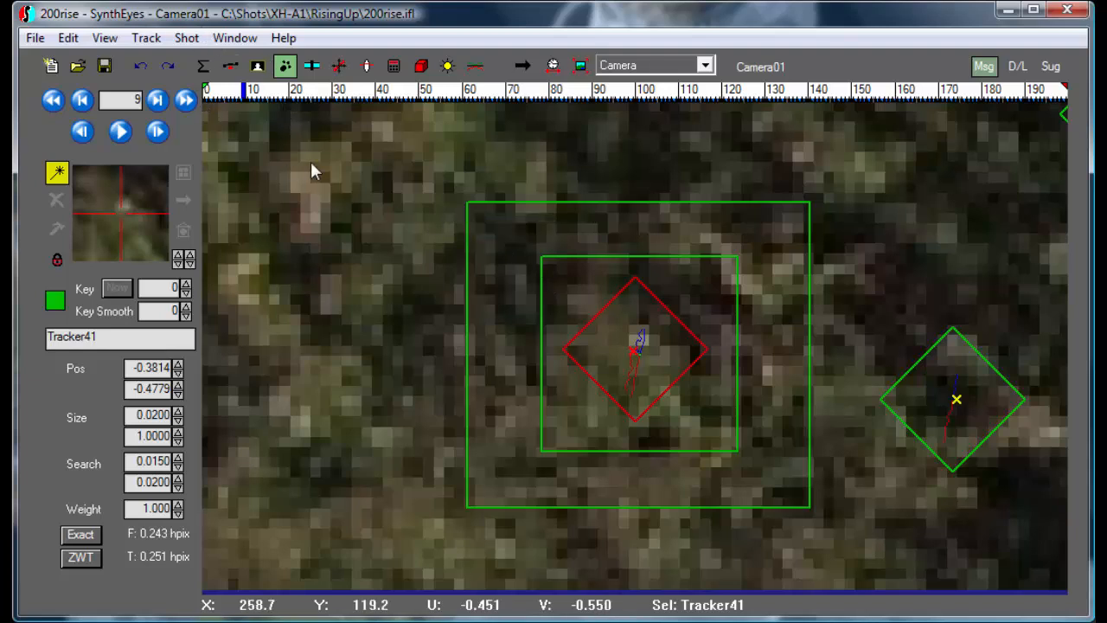
{"action": "left_click", "coordinate": [146, 38]}
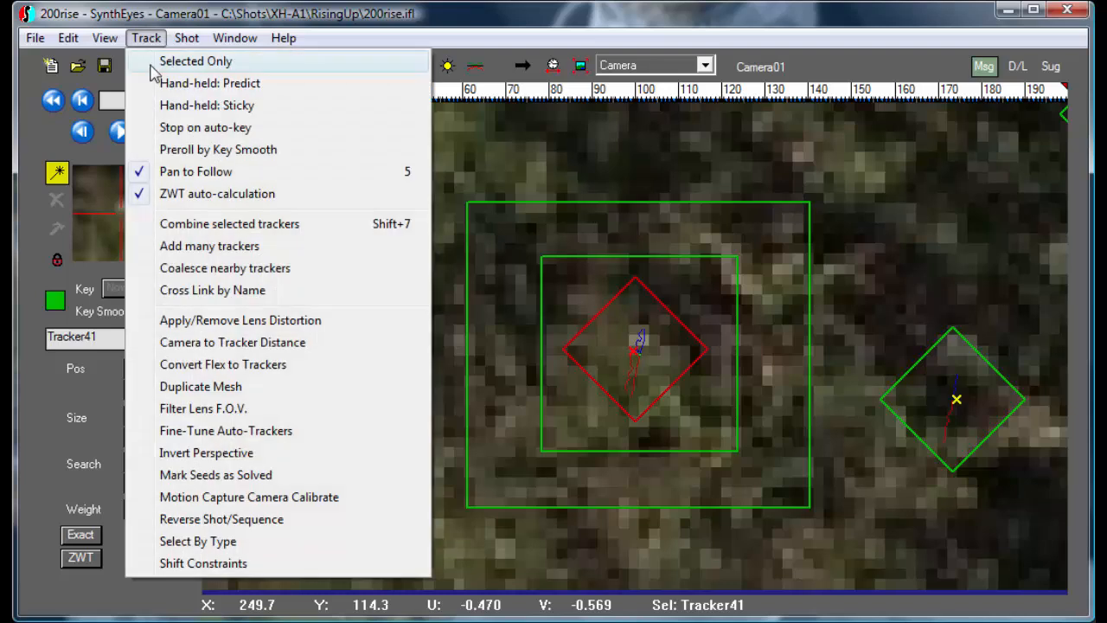
{"action": "left_click", "coordinate": [218, 431]}
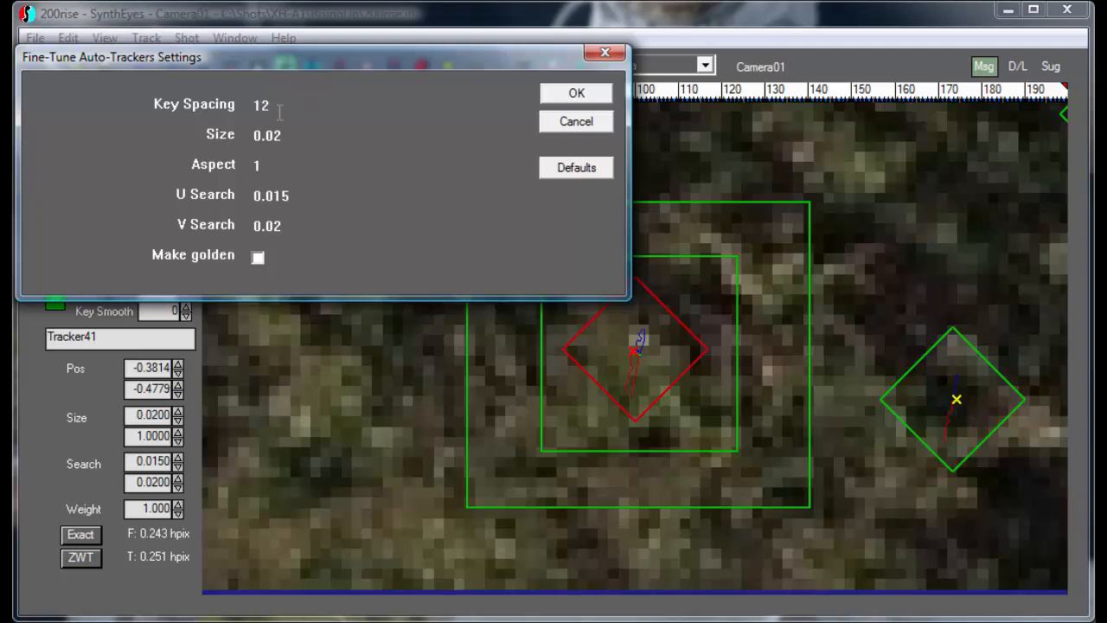
{"action": "left_click", "coordinate": [558, 98]}
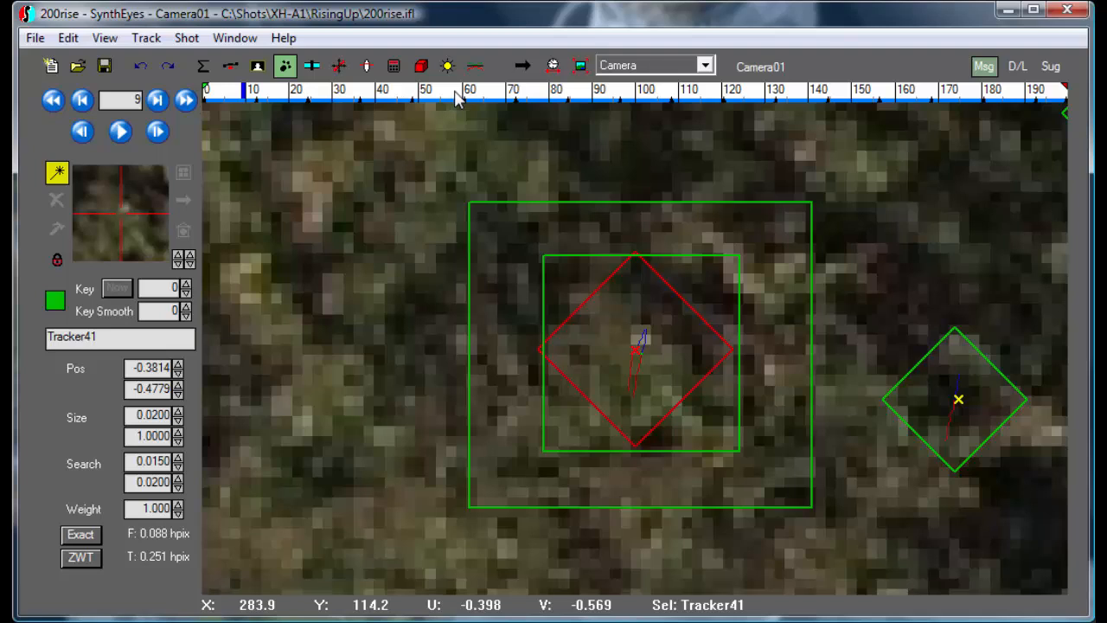
Examine Tracker41's fine-tuned path around frame 48, and compare its Tracker Graph curves with and without the fine-tuning.
{"action": "scroll", "coordinate": [681, 359], "scroll_direction": "up", "scroll_amount": 4}
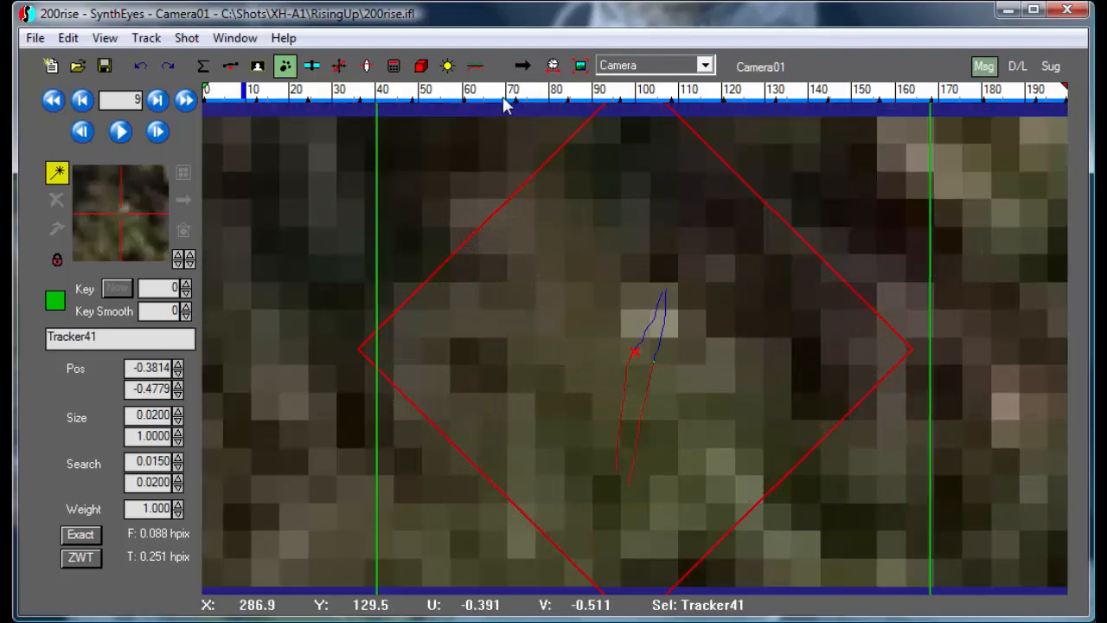
{"action": "left_click", "coordinate": [394, 95]}
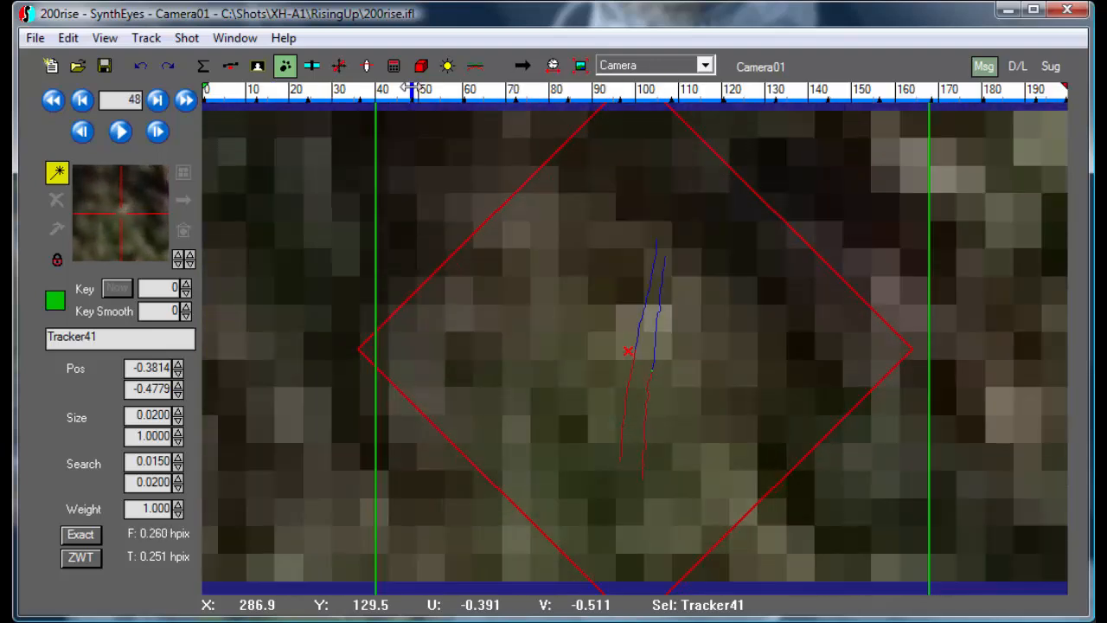
{"action": "left_click", "coordinate": [663, 69]}
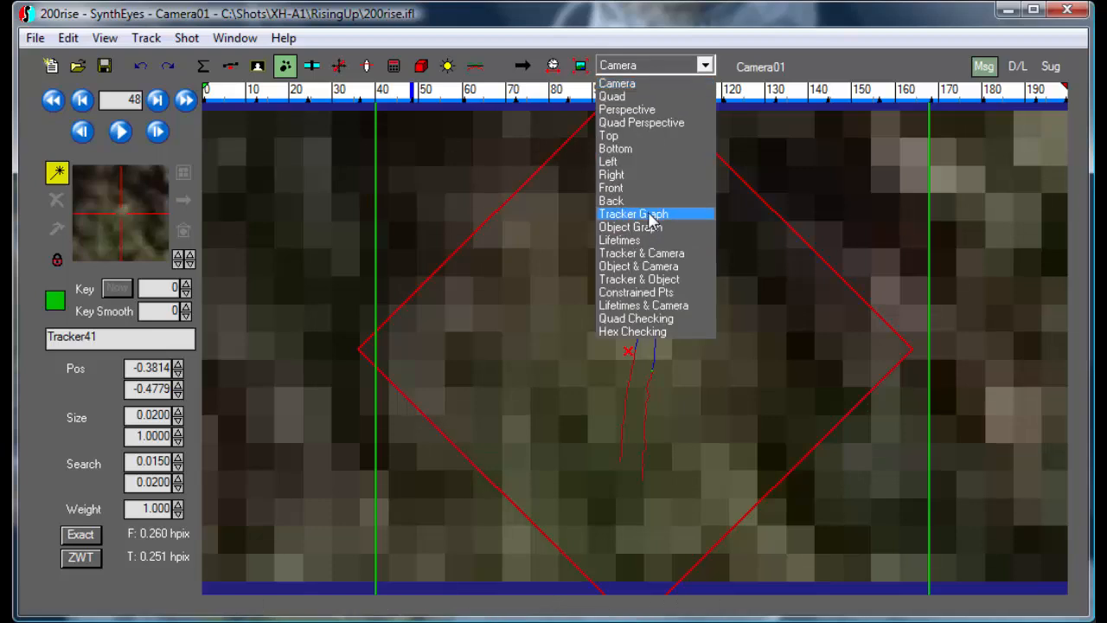
{"action": "left_click", "coordinate": [638, 213]}
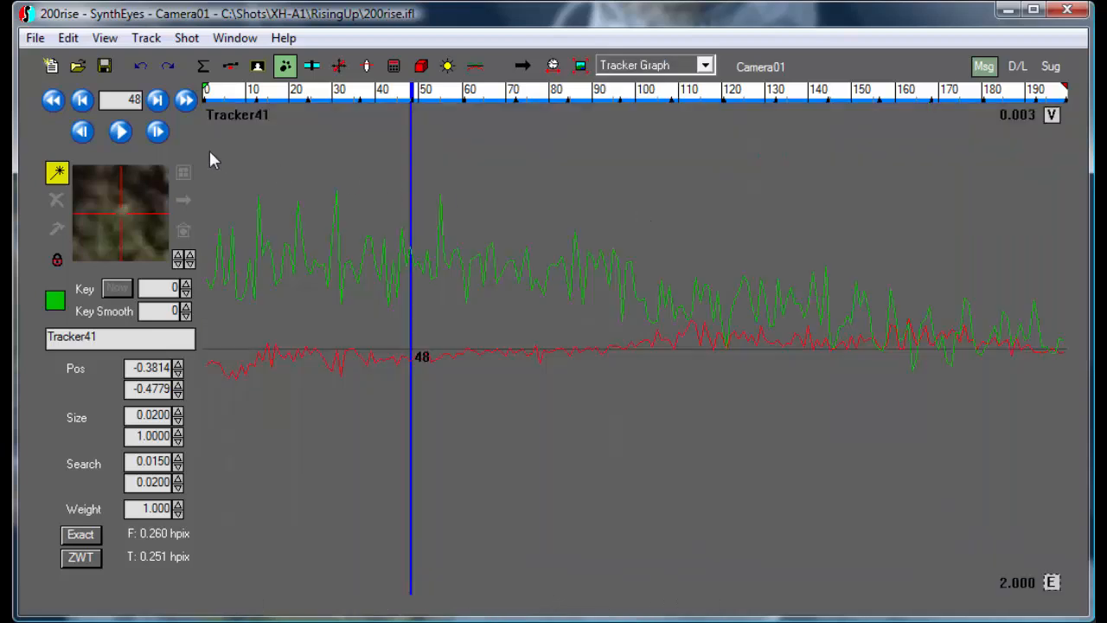
{"action": "left_click", "coordinate": [141, 69]}
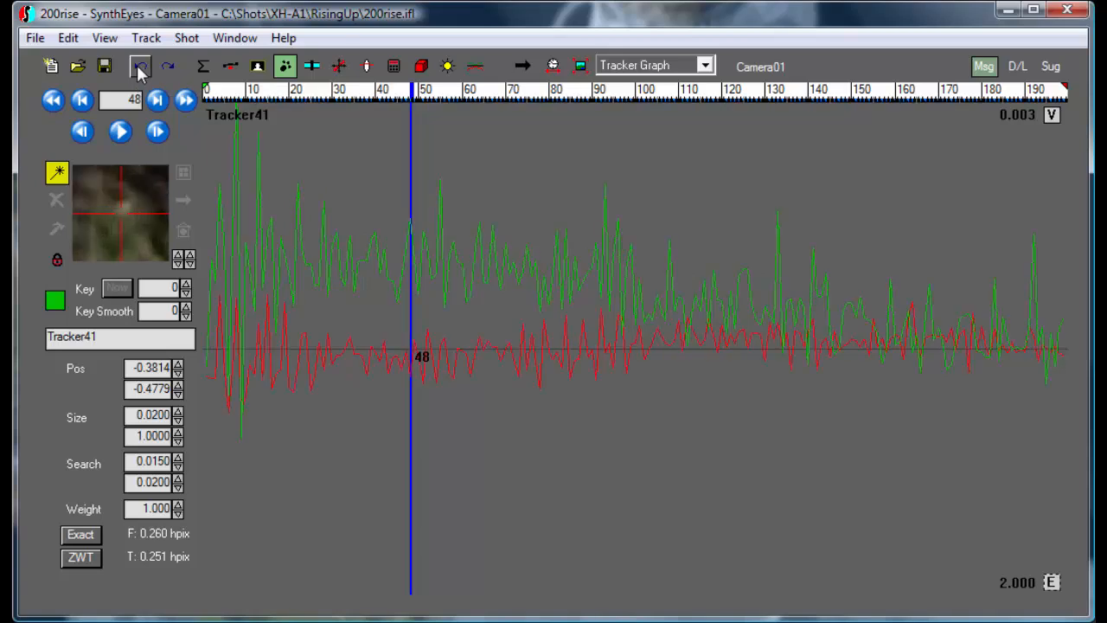
{"action": "left_click", "coordinate": [166, 68]}
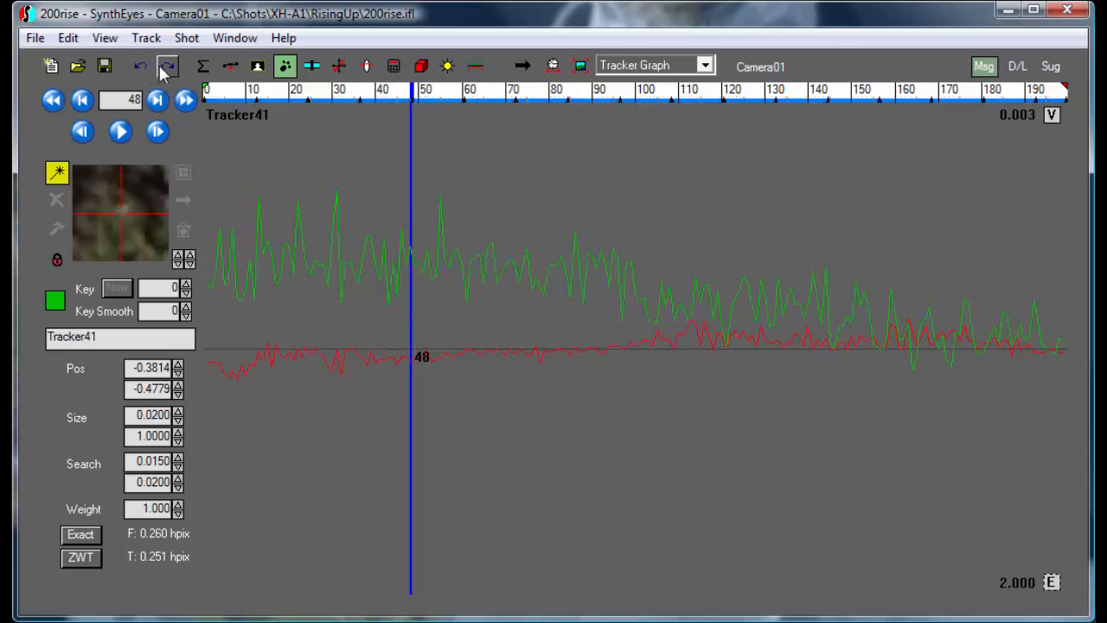
{"action": "left_click", "coordinate": [145, 69]}
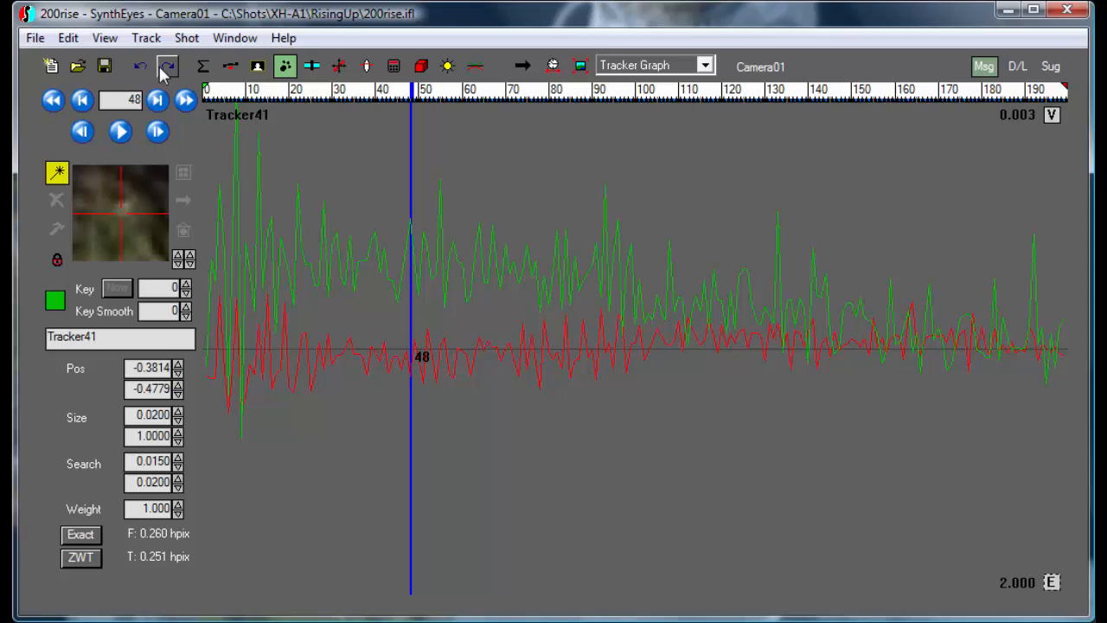
{"action": "left_click", "coordinate": [166, 69]}
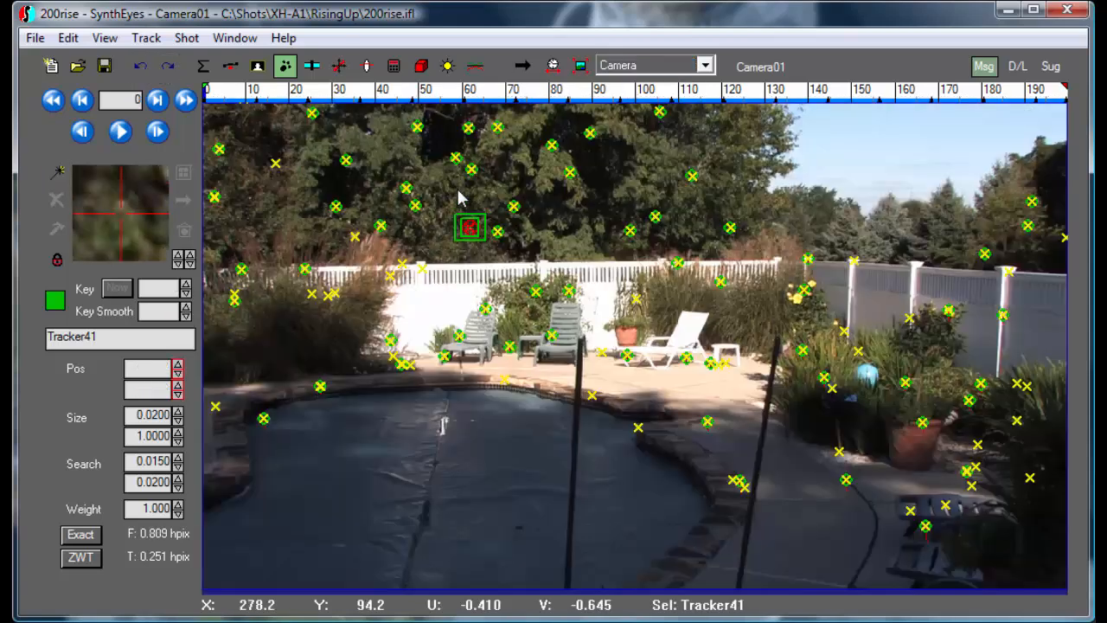
Delete the supervised Tracker121 and run Fine-Tune Auto-Trackers on all remaining trackers with key spacing 12, size 0.02, aspect 1, U search 0.015 and V search 0.02.
{"action": "left_click", "coordinate": [482, 218]}
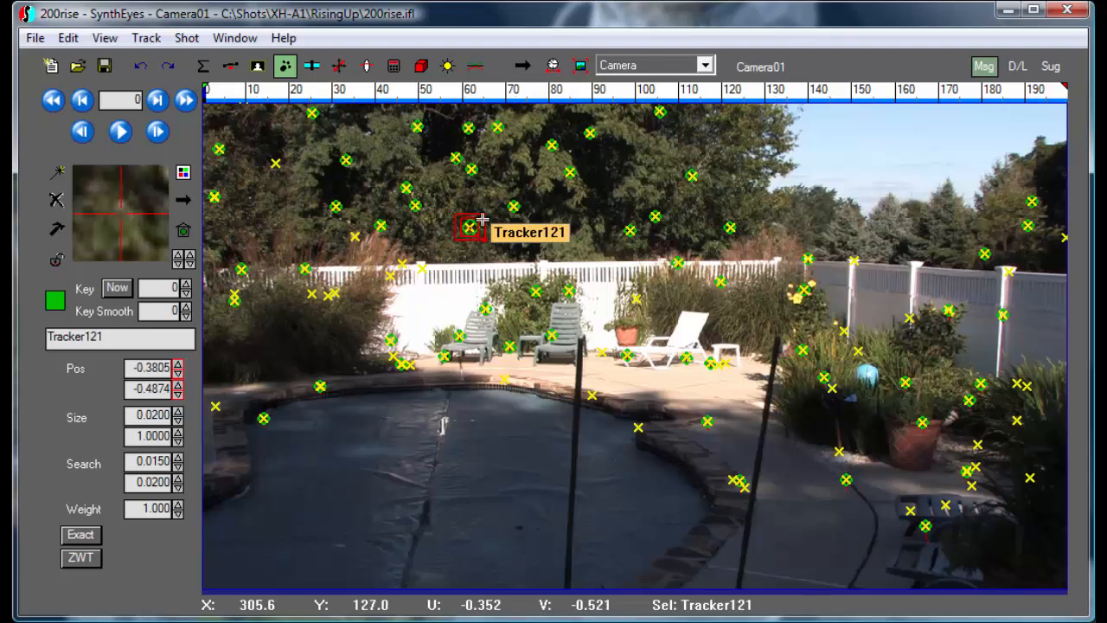
{"action": "left_click", "coordinate": [481, 219]}
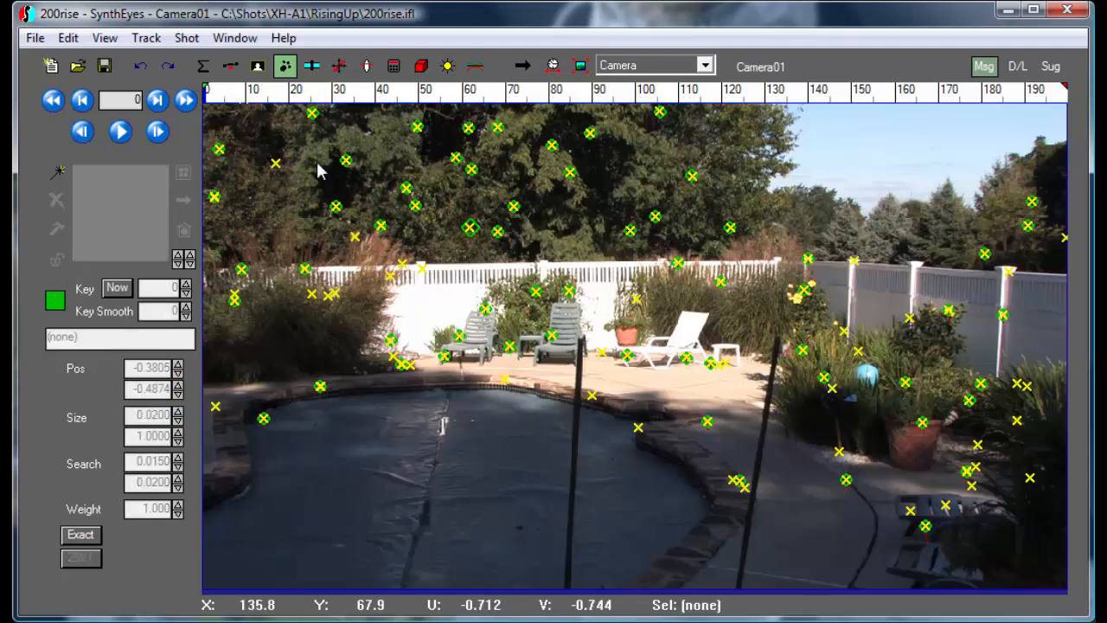
{"action": "left_click", "coordinate": [68, 38]}
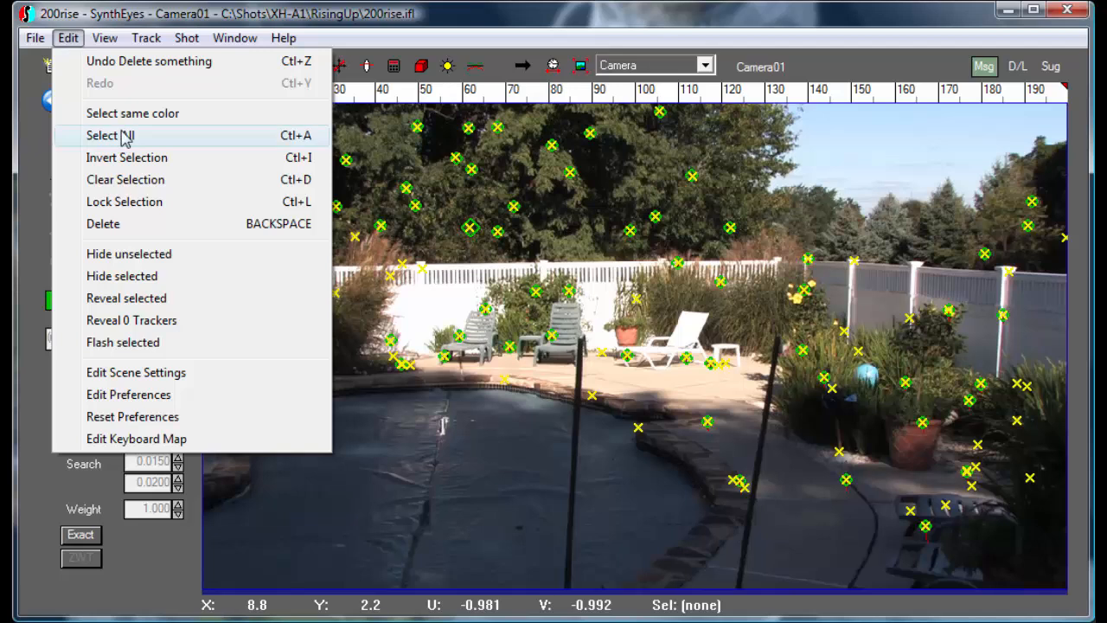
{"action": "left_click", "coordinate": [129, 136]}
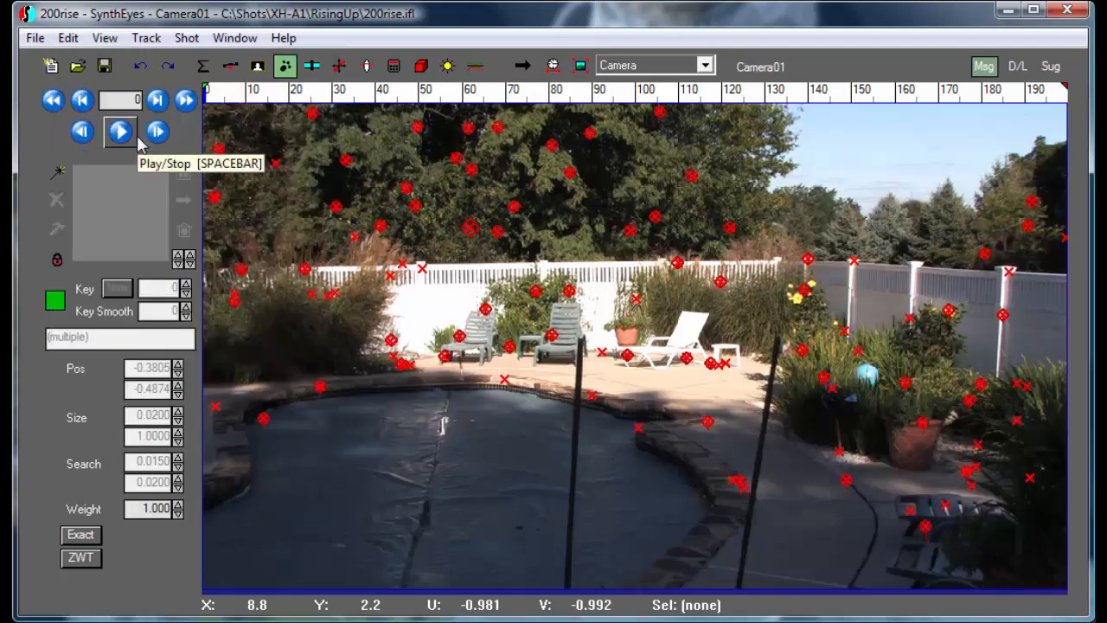
{"action": "left_click", "coordinate": [146, 38]}
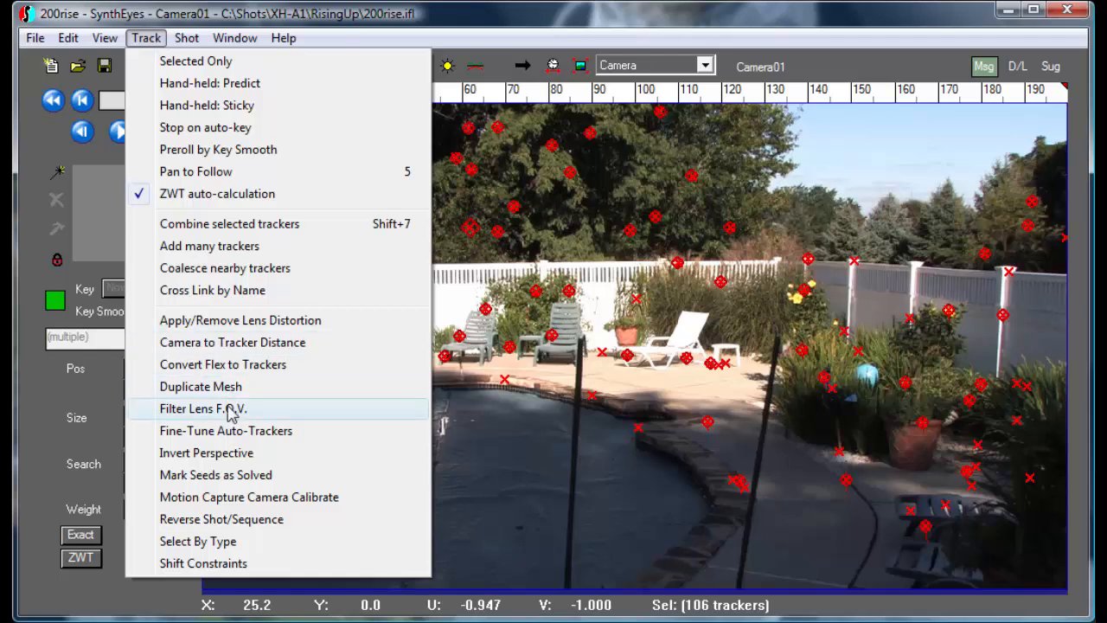
{"action": "left_click", "coordinate": [226, 430]}
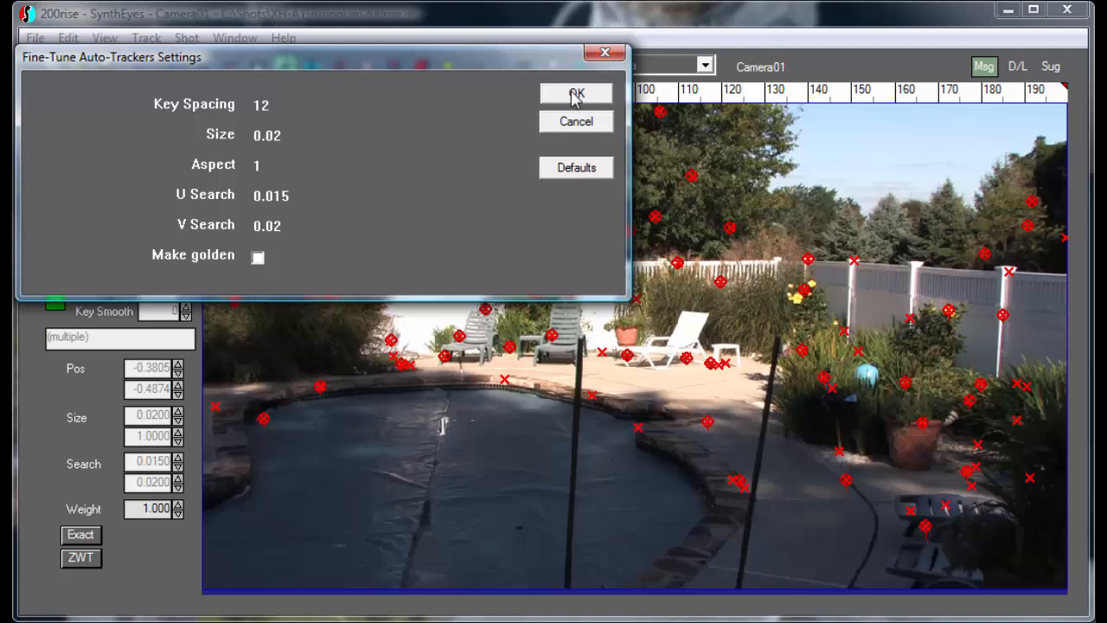
{"action": "left_click", "coordinate": [576, 93]}
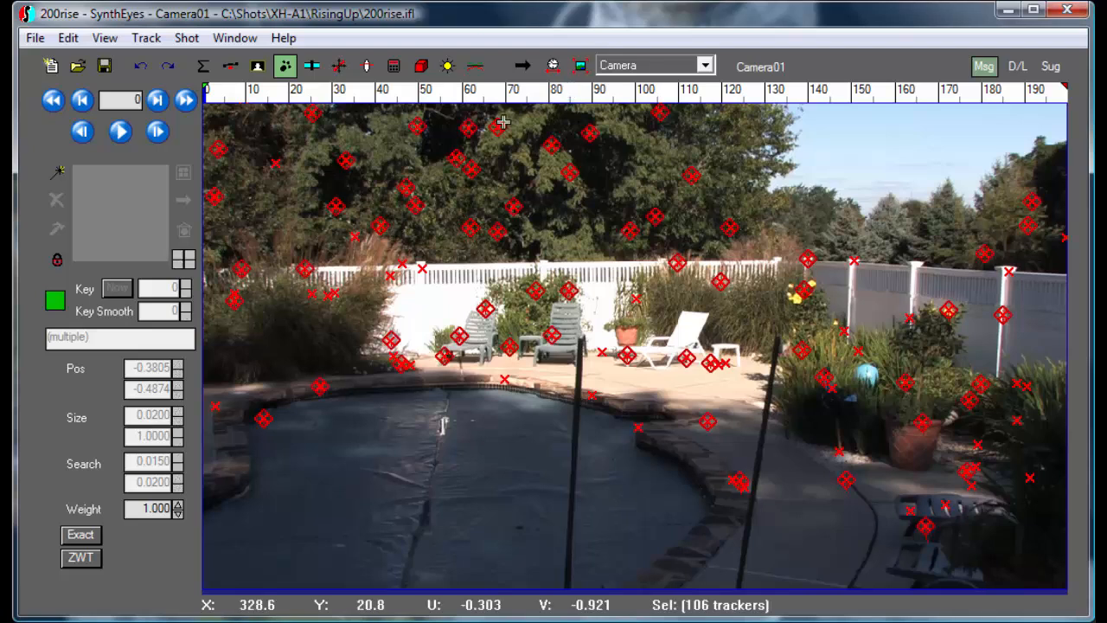
Solve the camera again with the fine-tuned trackers, keeping the automatic solver modes, and accept the solution.
{"action": "scroll", "coordinate": [531, 130], "scroll_direction": "down", "scroll_amount": 3}
{"action": "scroll", "coordinate": [531, 130], "scroll_direction": "up", "scroll_amount": 3}
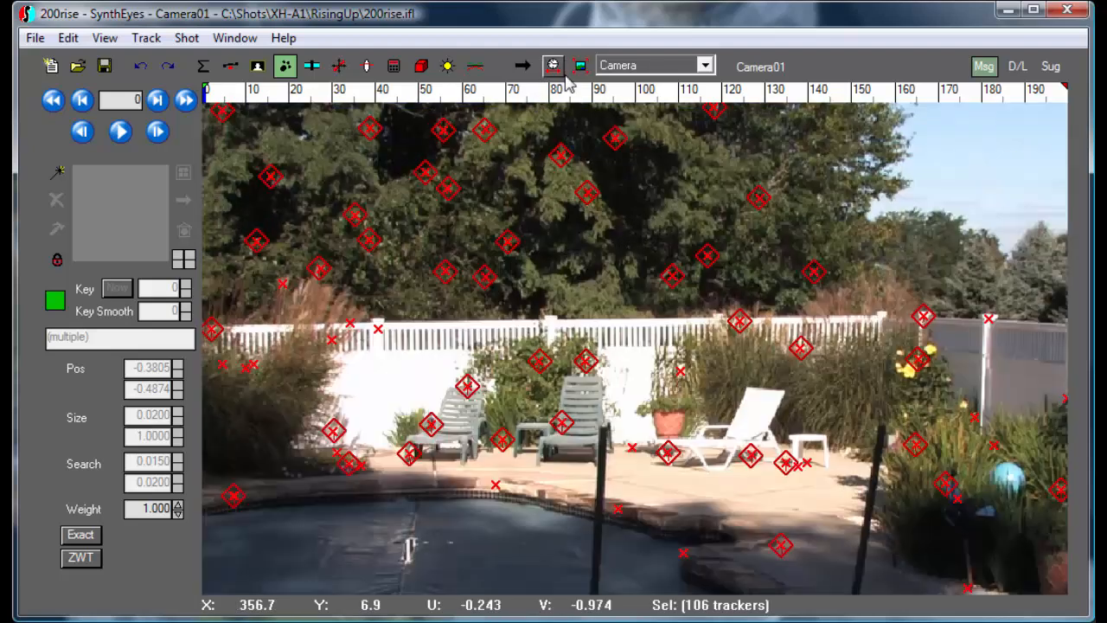
{"action": "left_click", "coordinate": [579, 65]}
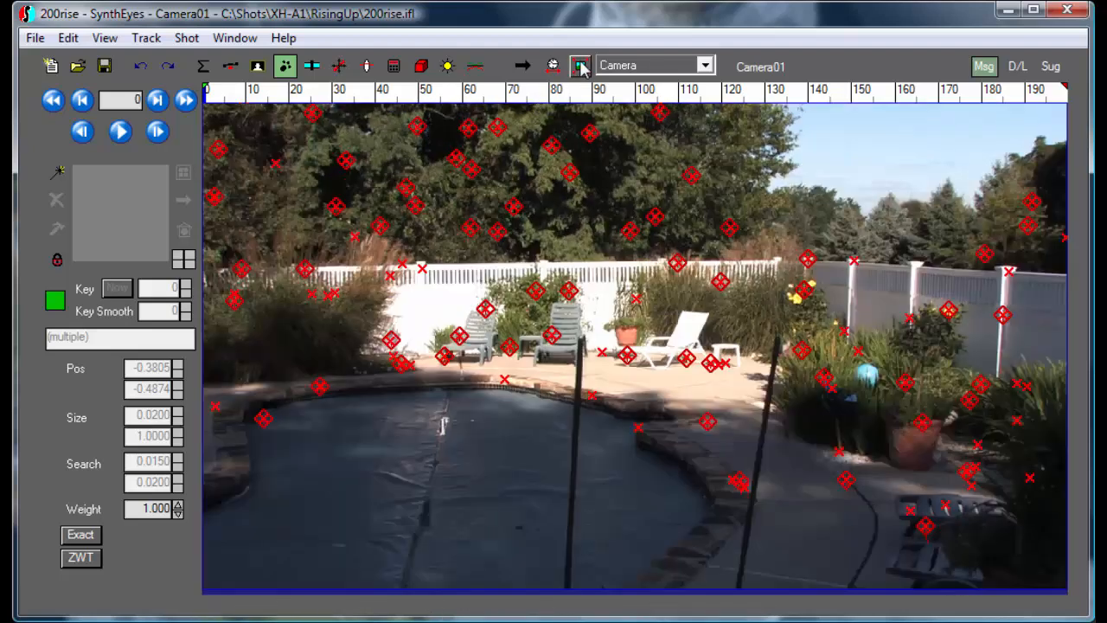
{"action": "left_click", "coordinate": [394, 66]}
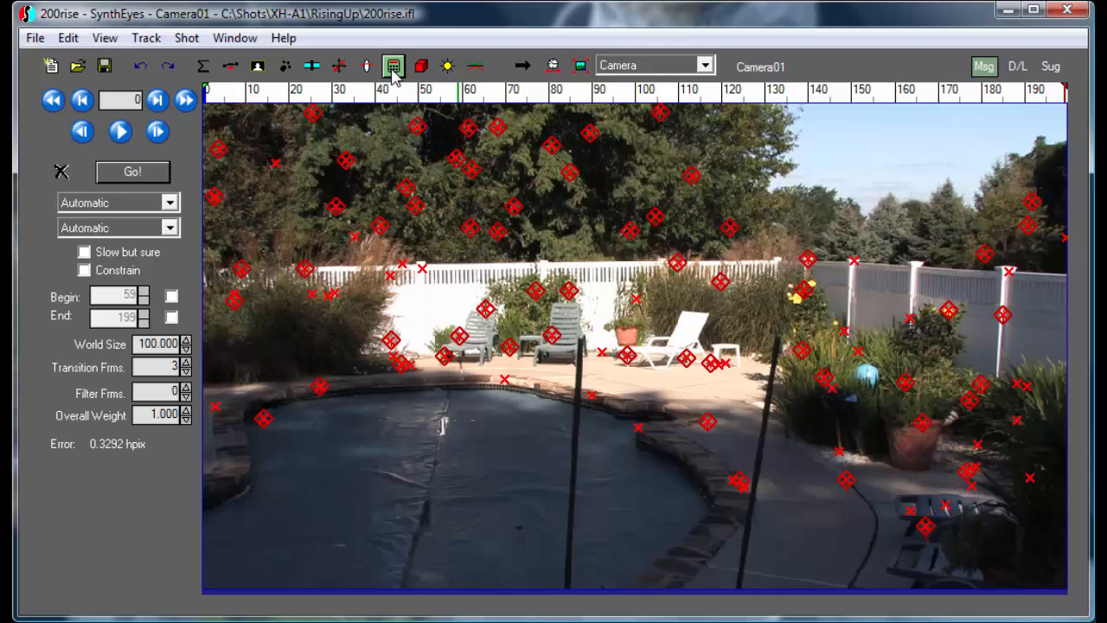
{"action": "left_click", "coordinate": [138, 172]}
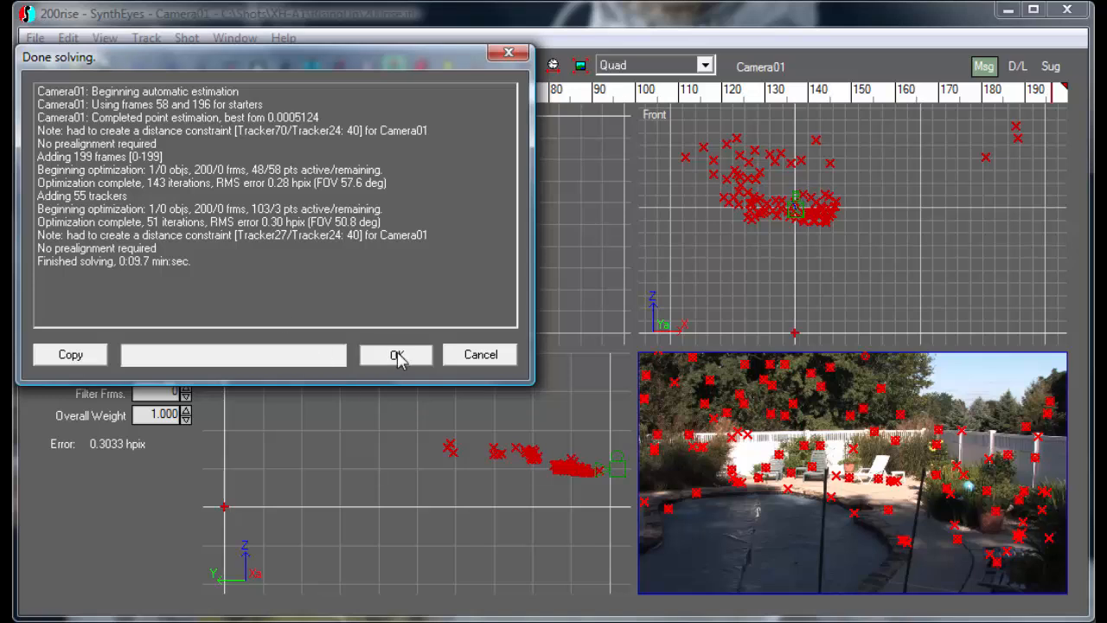
{"action": "left_click", "coordinate": [397, 356]}
Show Camera01's curves in the Object Graph view with the position scale at 0.025 and the rotation scale at 0.001.
{"action": "left_click", "coordinate": [645, 66]}
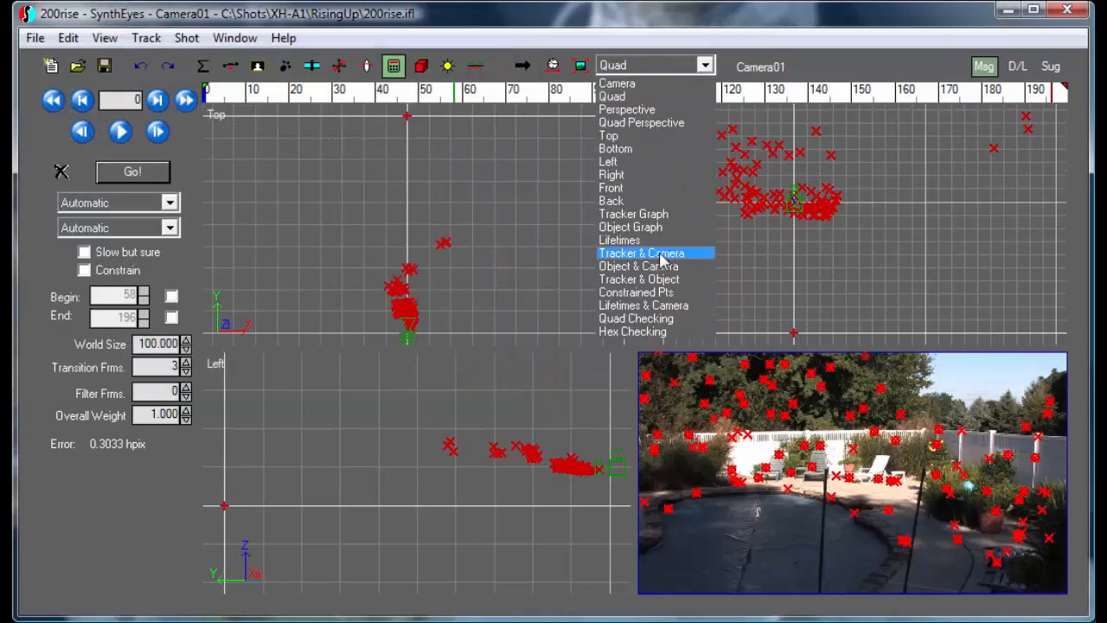
{"action": "left_click", "coordinate": [644, 225]}
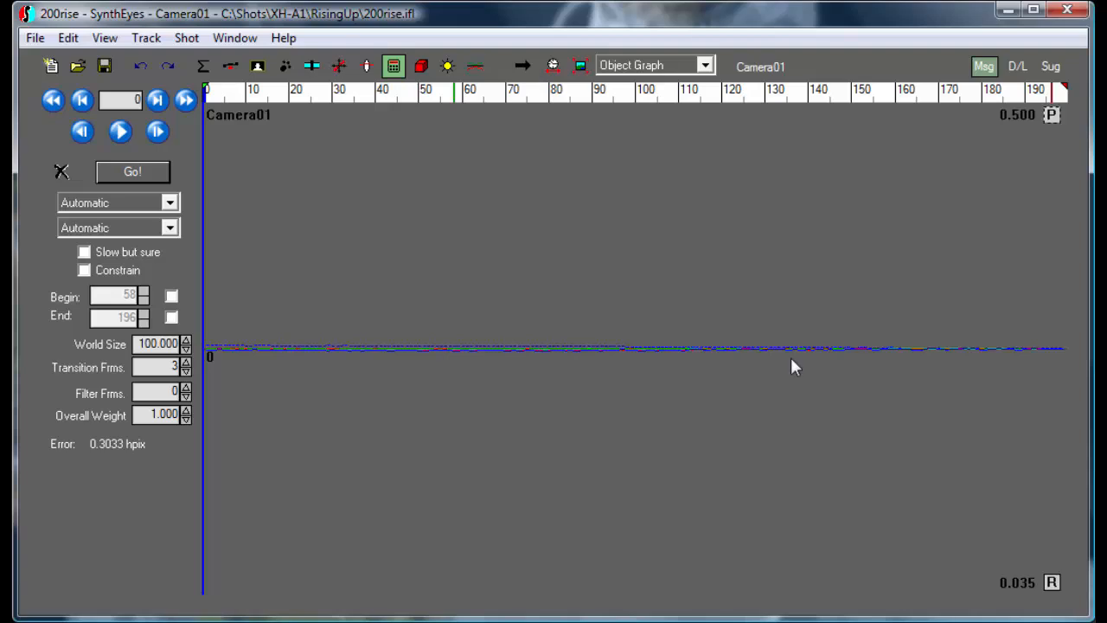
{"action": "left_click", "coordinate": [1057, 115]}
{"action": "left_click_drag", "start_coordinate": [986, 231], "coordinate": [988, 169]}
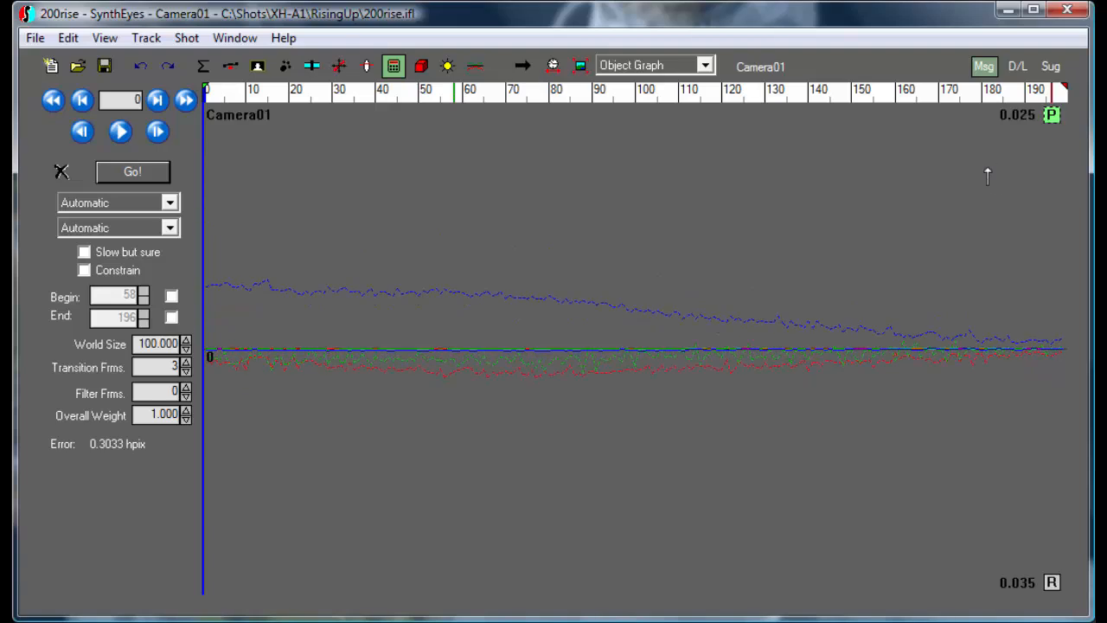
{"action": "left_click", "coordinate": [1051, 582]}
{"action": "left_click_drag", "start_coordinate": [1052, 564], "coordinate": [1046, 334]}
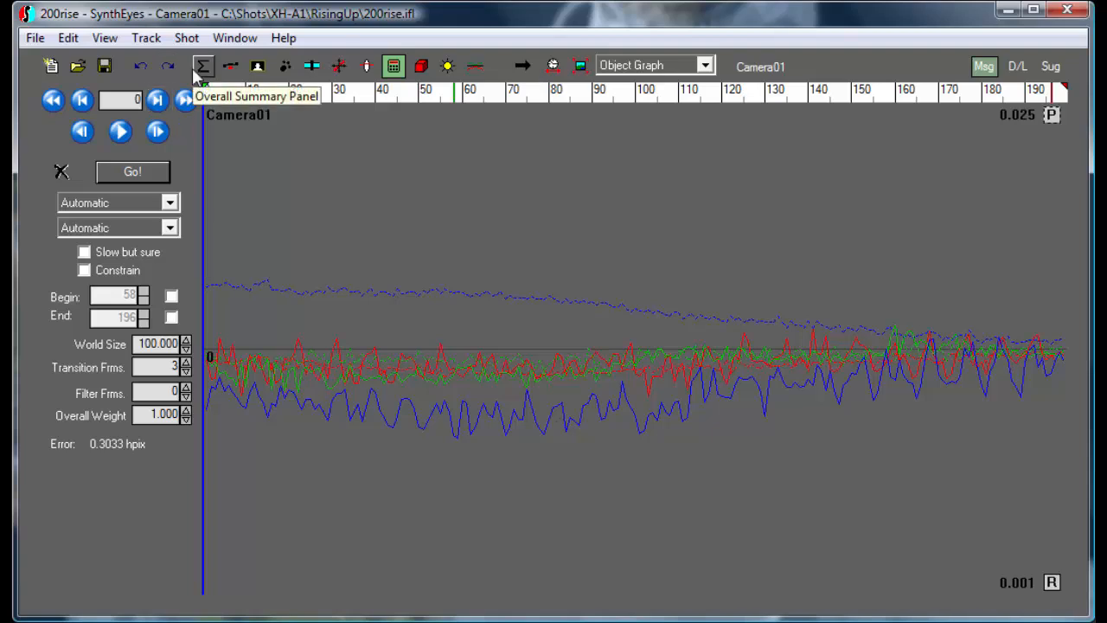
Compare Camera01's path curves before and after the new solve by repeatedly undoing and redoing the 3-D solver run.
{"action": "left_click", "coordinate": [141, 67]}
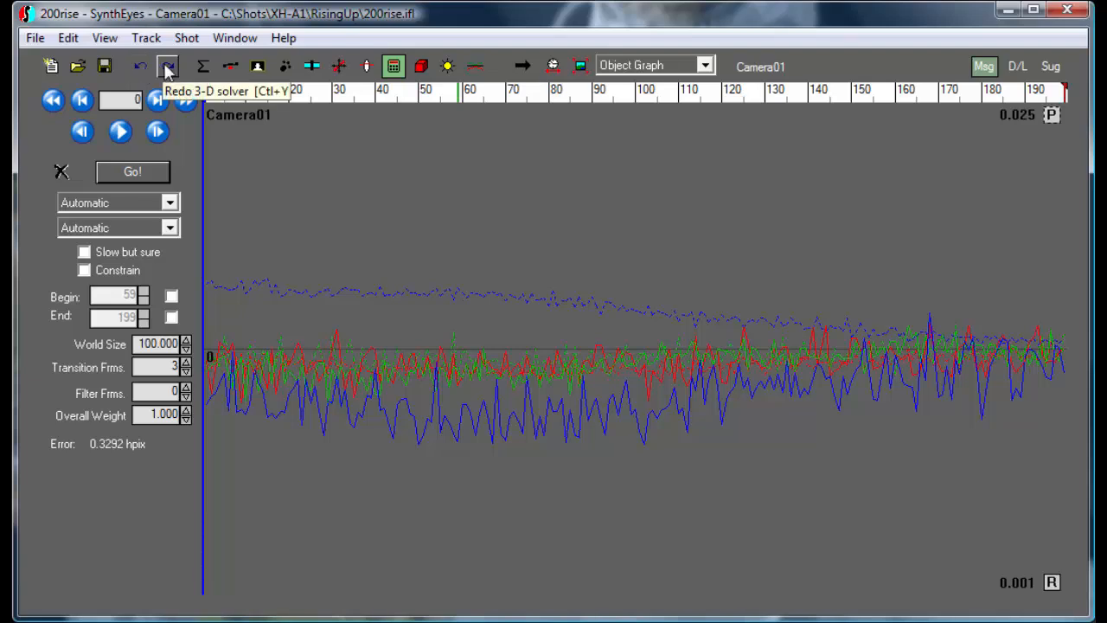
{"action": "left_click", "coordinate": [167, 68]}
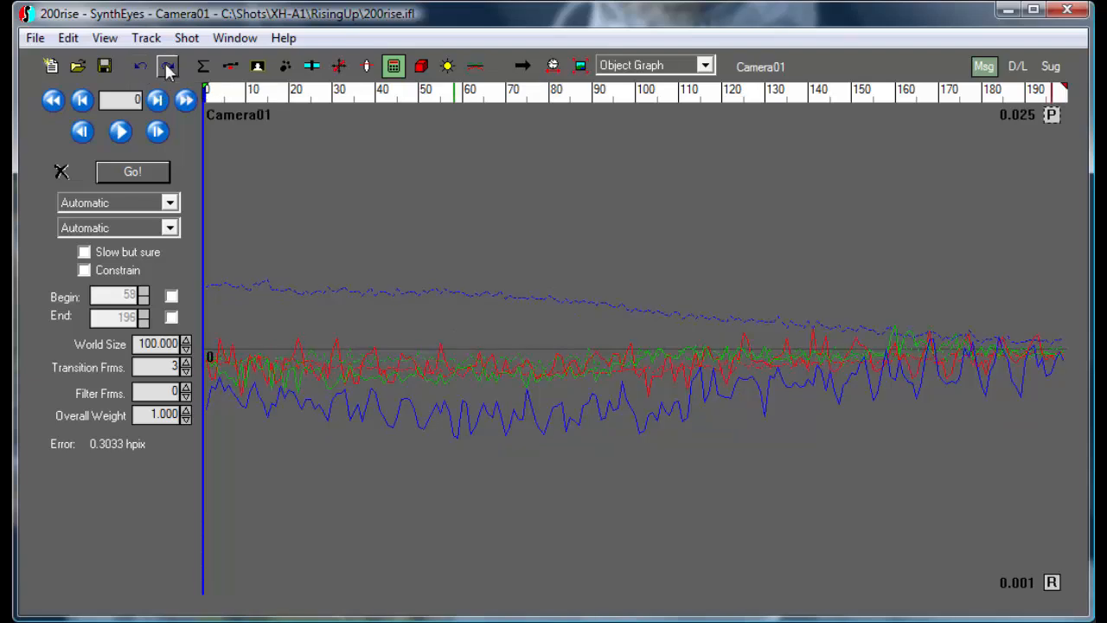
{"action": "left_click", "coordinate": [142, 70]}
{"action": "left_click", "coordinate": [167, 68]}
{"action": "left_click", "coordinate": [143, 69]}
{"action": "left_click", "coordinate": [167, 69]}
{"action": "left_click", "coordinate": [141, 68]}
{"action": "left_click", "coordinate": [167, 69]}
{"action": "left_click", "coordinate": [141, 69]}
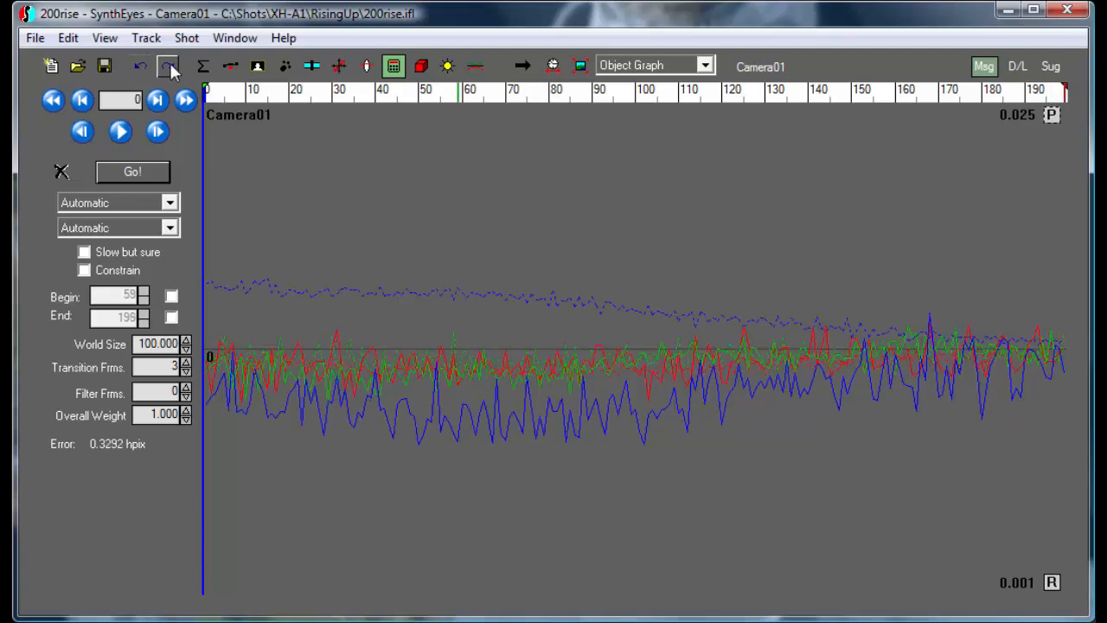
{"action": "left_click", "coordinate": [169, 67]}
{"action": "left_click", "coordinate": [141, 69]}
{"action": "left_click", "coordinate": [169, 67]}
{"action": "left_click", "coordinate": [141, 66]}
{"action": "left_click", "coordinate": [166, 68]}
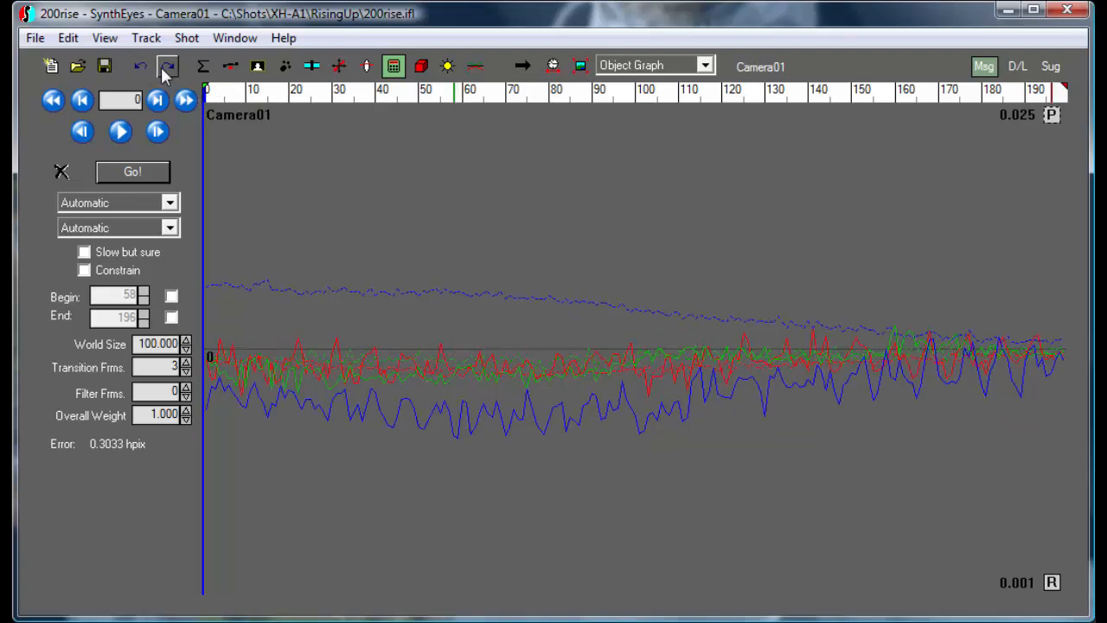
Examine the velocity curves of all trackers in the Tracker Graph view with the velocity scale at 0.005.
{"action": "left_click", "coordinate": [636, 64]}
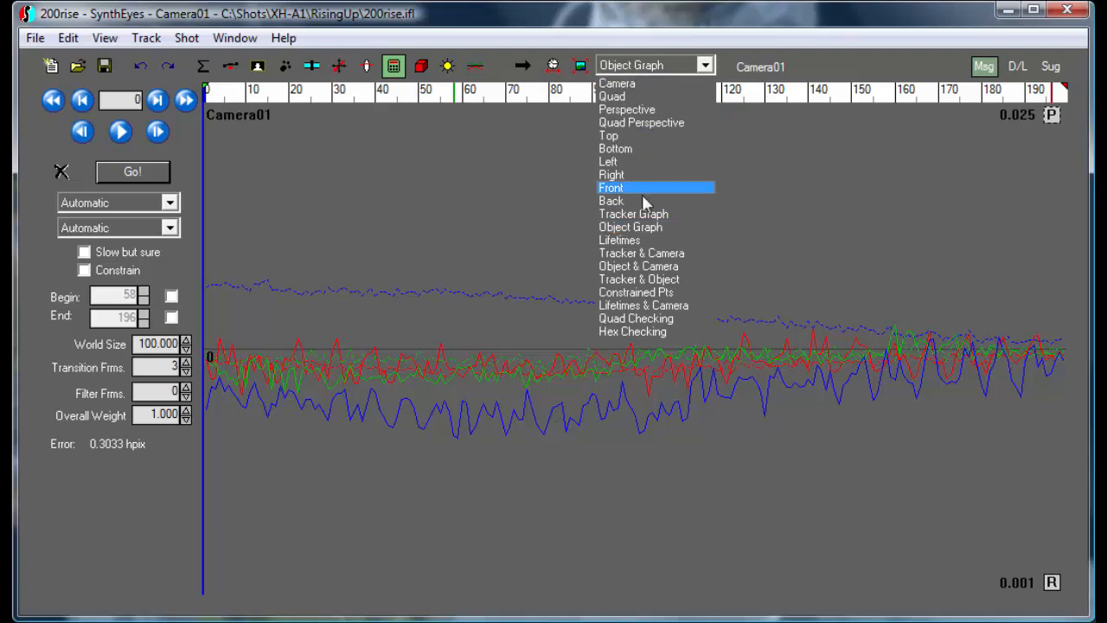
{"action": "left_click", "coordinate": [651, 216]}
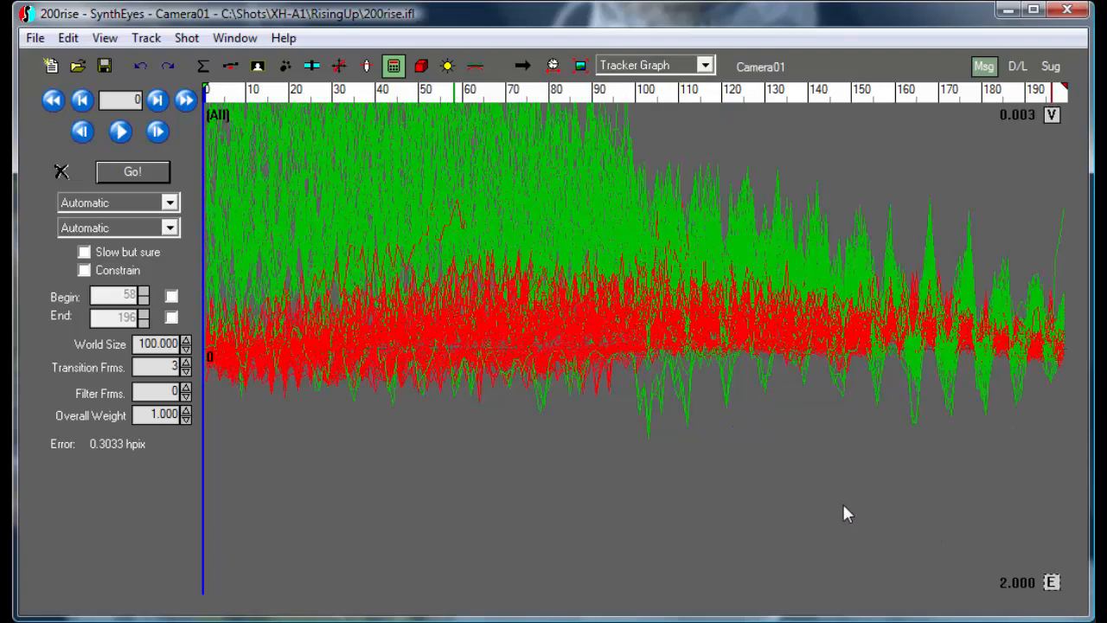
{"action": "left_click", "coordinate": [104, 40]}
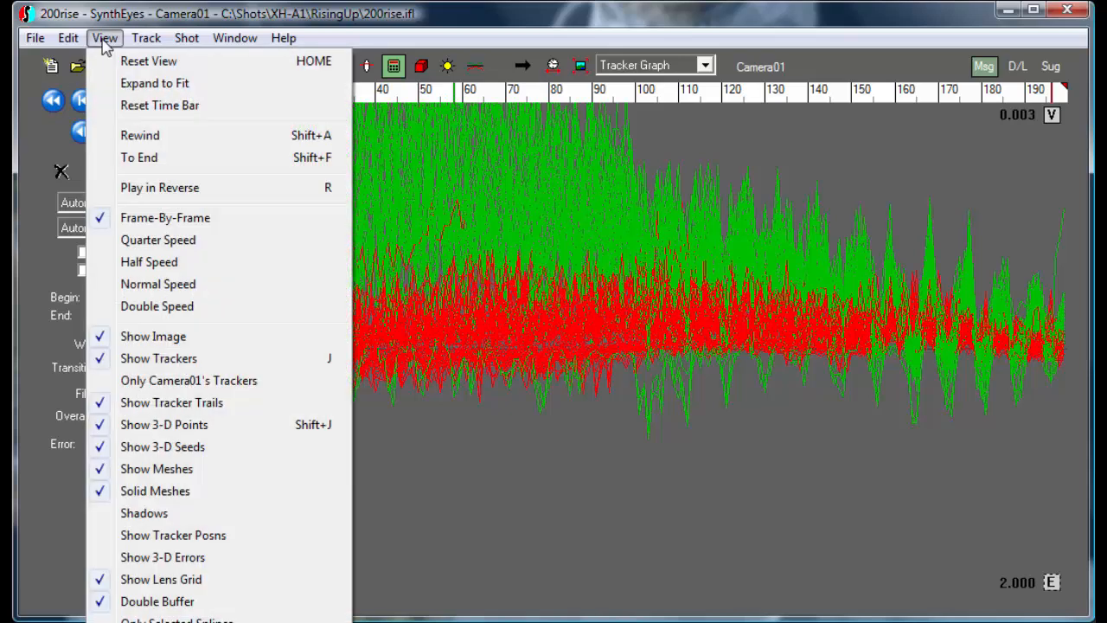
{"action": "left_click", "coordinate": [192, 16]}
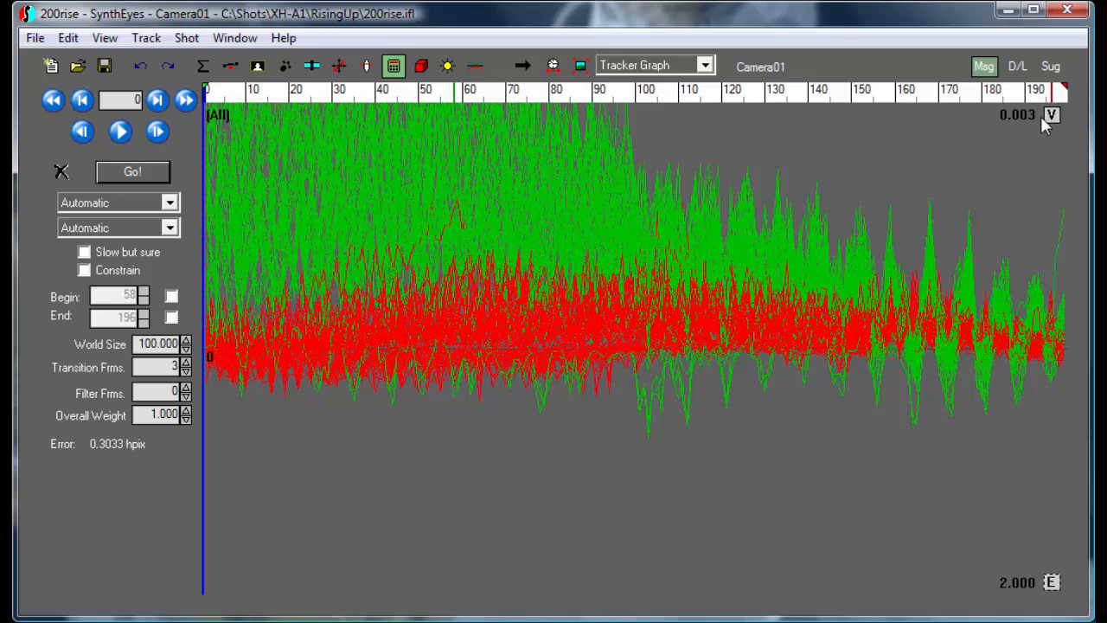
{"action": "left_click_drag", "start_coordinate": [1051, 115], "coordinate": [1052, 622]}
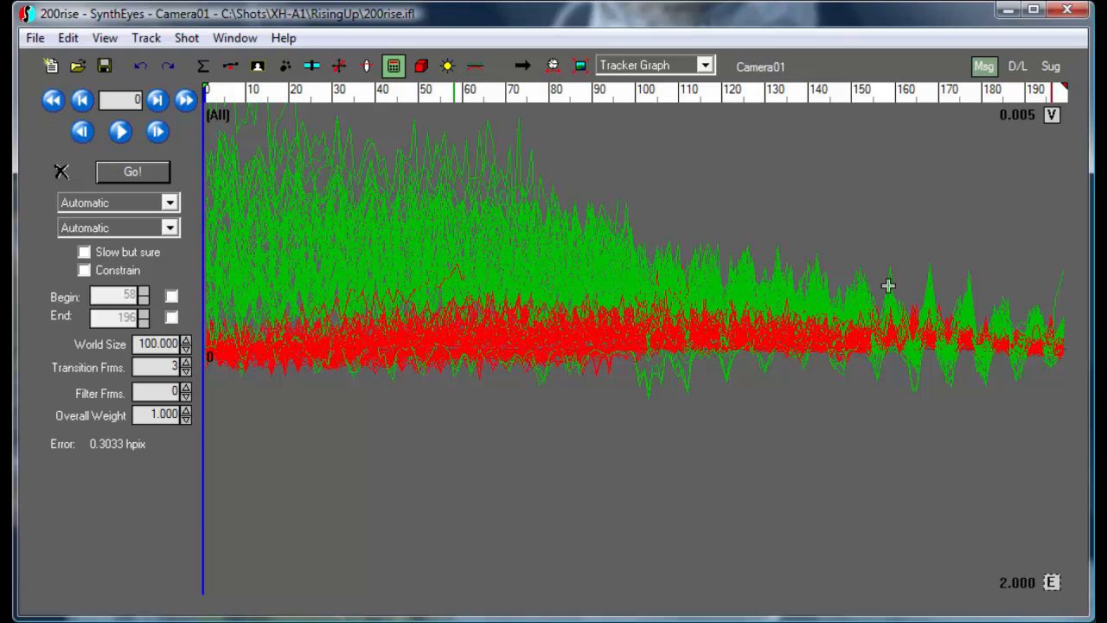
{"action": "mouse_move", "coordinate": [322, 153]}
{"action": "mouse_move", "coordinate": [700, 249]}
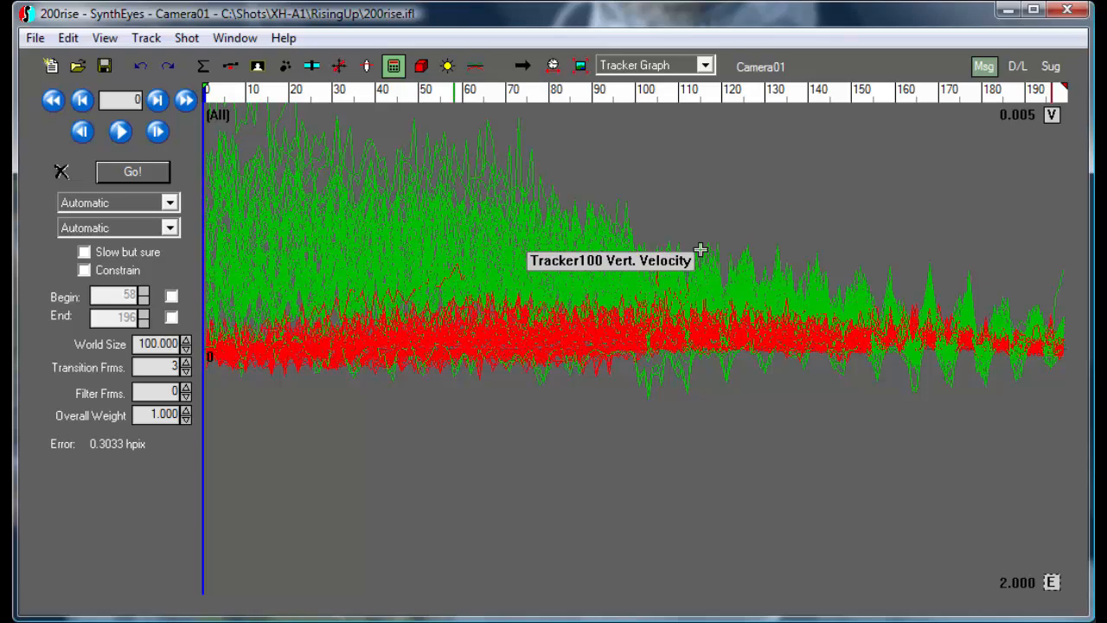
{"action": "mouse_move", "coordinate": [648, 345]}
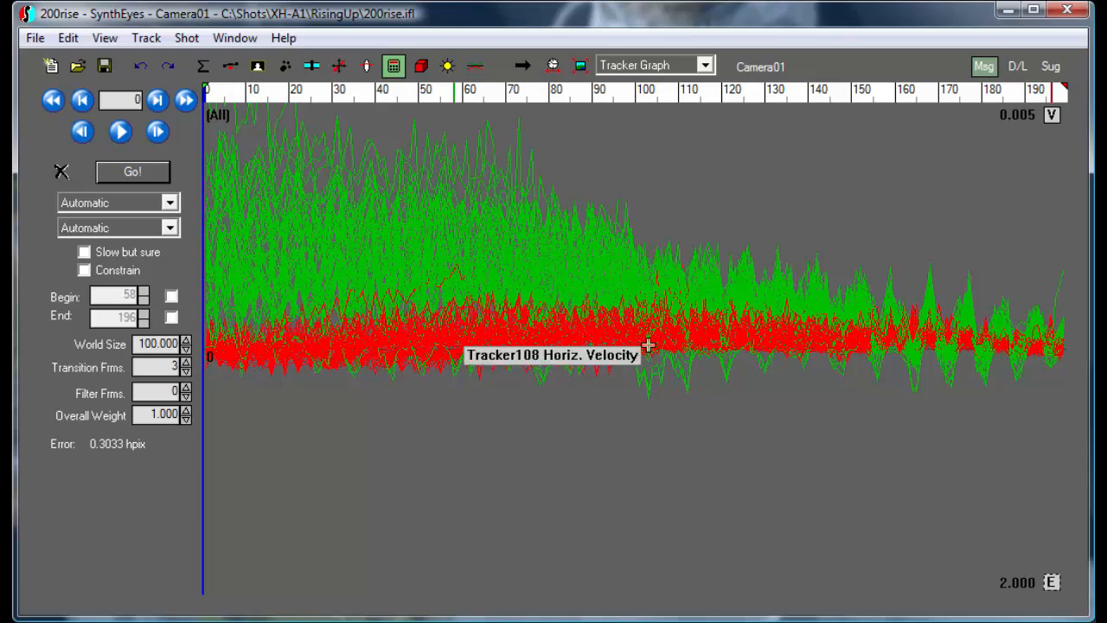